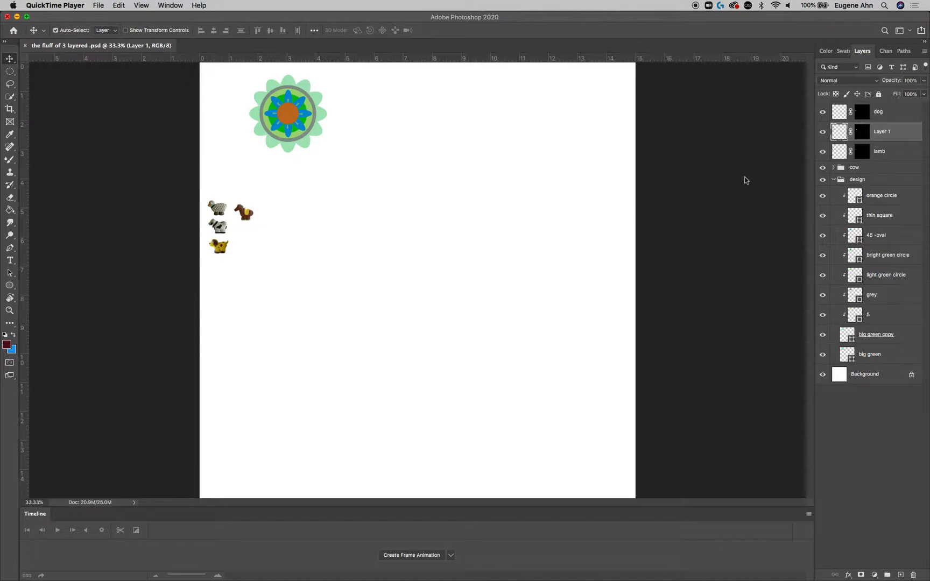
# - Move the whole design group from the top of the canvas to the centre of the canvas
pyautogui.click(824, 180)
pyautogui.click(824, 181)
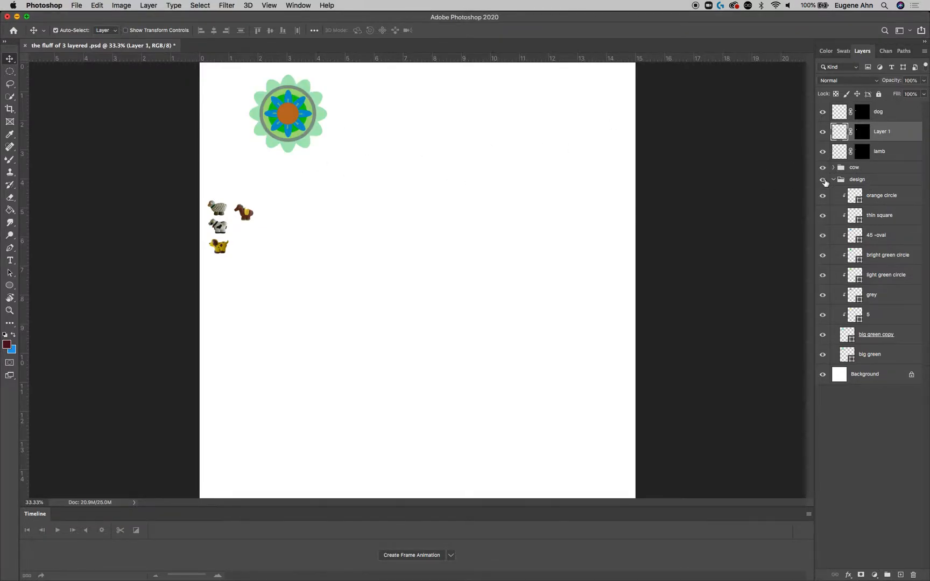
pyautogui.click(879, 182)
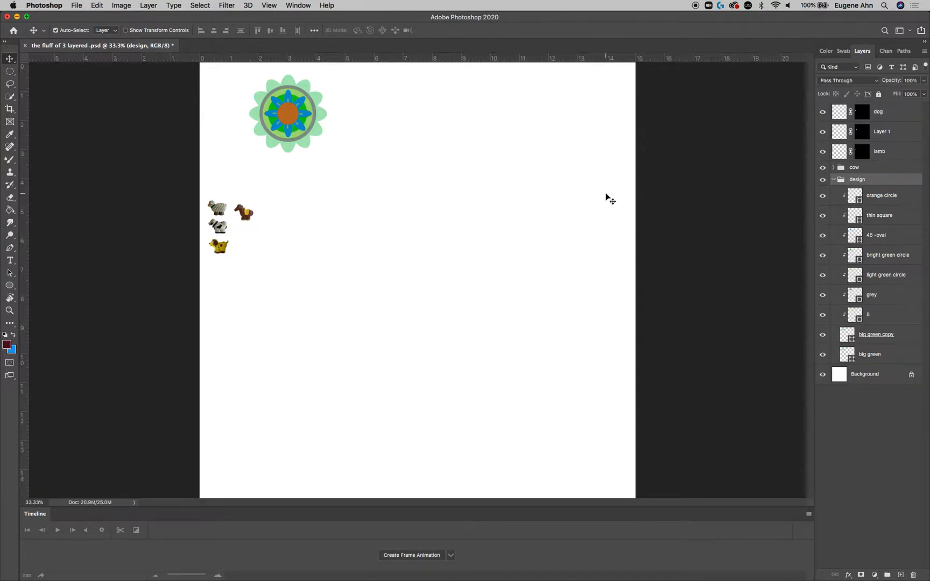
pyautogui.moveTo(294, 113); pyautogui.dragTo(421, 241)
pyautogui.click(425, 152)
pyautogui.moveTo(418, 114); pyautogui.dragTo(422, 283)
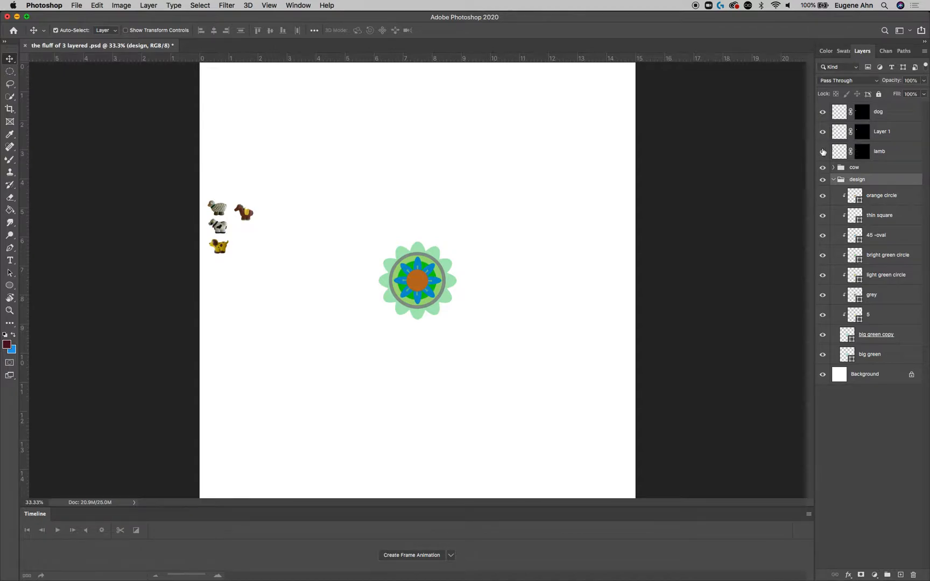
# - Move the horse on Layer 1 so it sits centred directly above the flower design
pyautogui.click(823, 132)
pyautogui.click(823, 131)
pyautogui.click(882, 131)
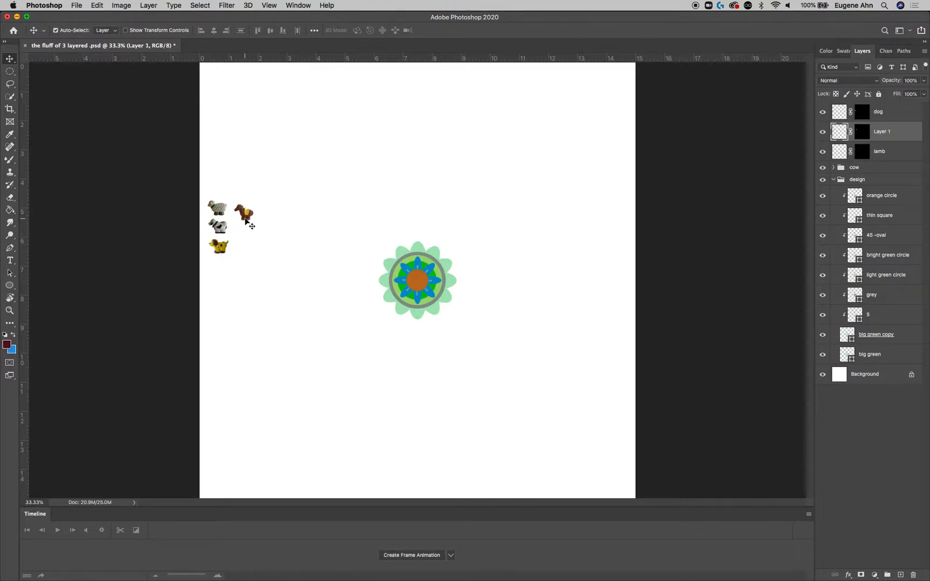
pyautogui.moveTo(250, 215); pyautogui.dragTo(418, 226)
pyautogui.click(101, 6)
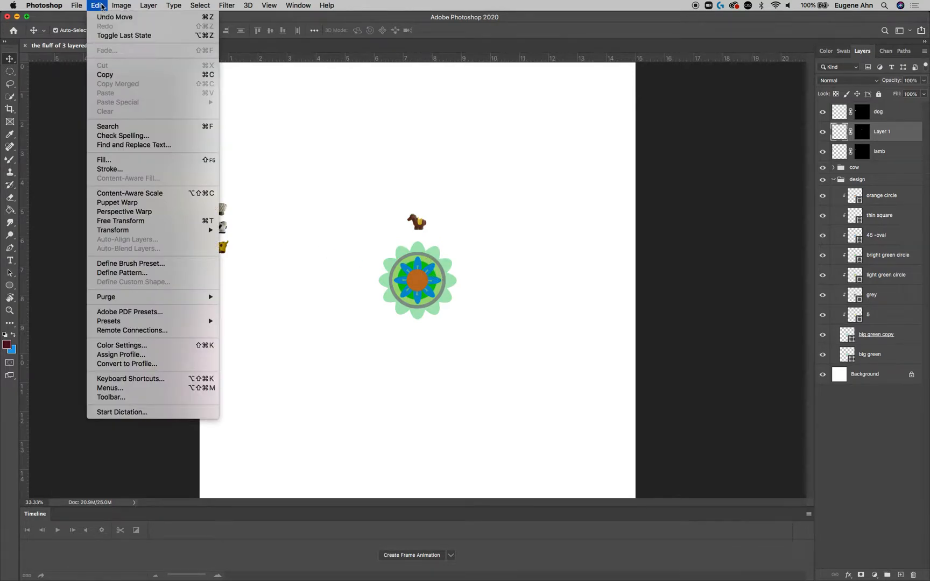
pyautogui.click(101, 5)
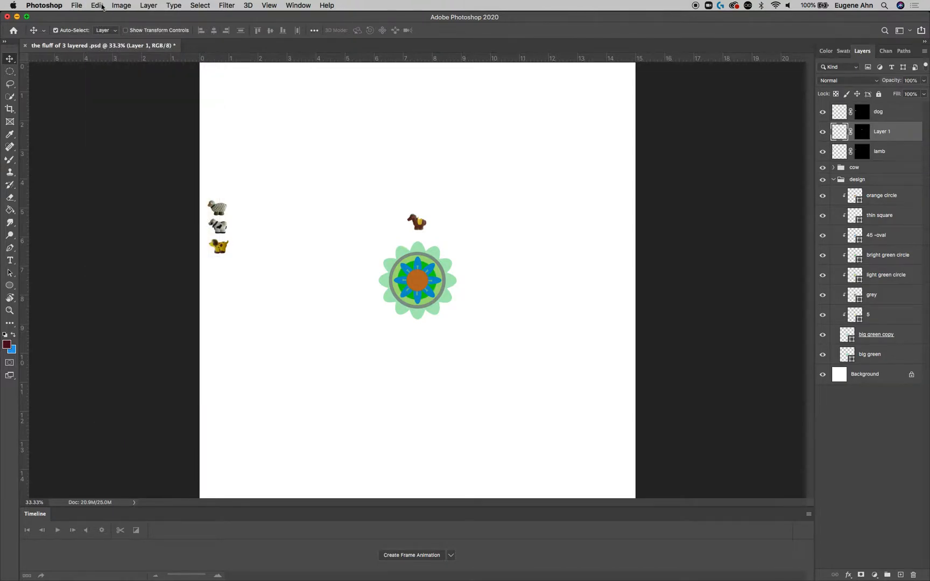
pyautogui.click(101, 5)
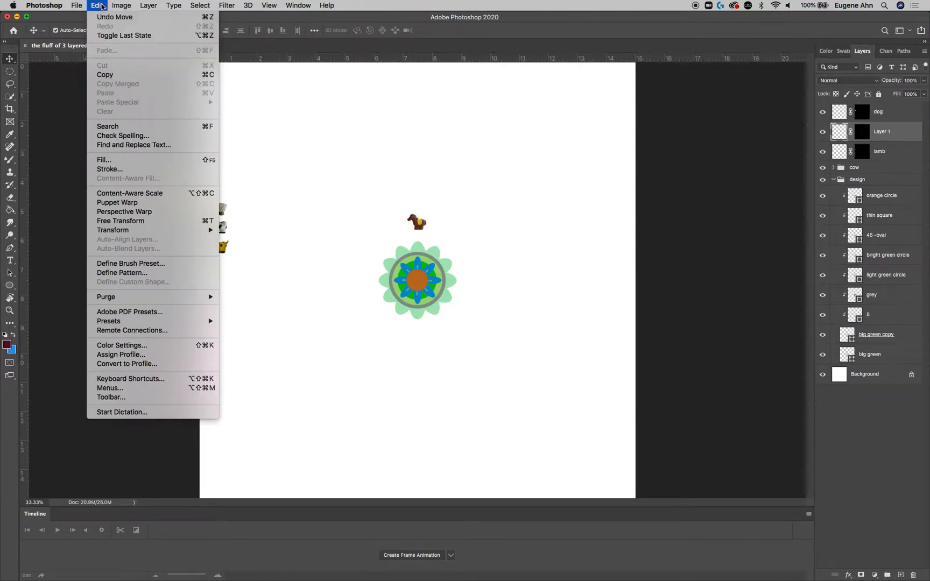
pyautogui.click(106, 223)
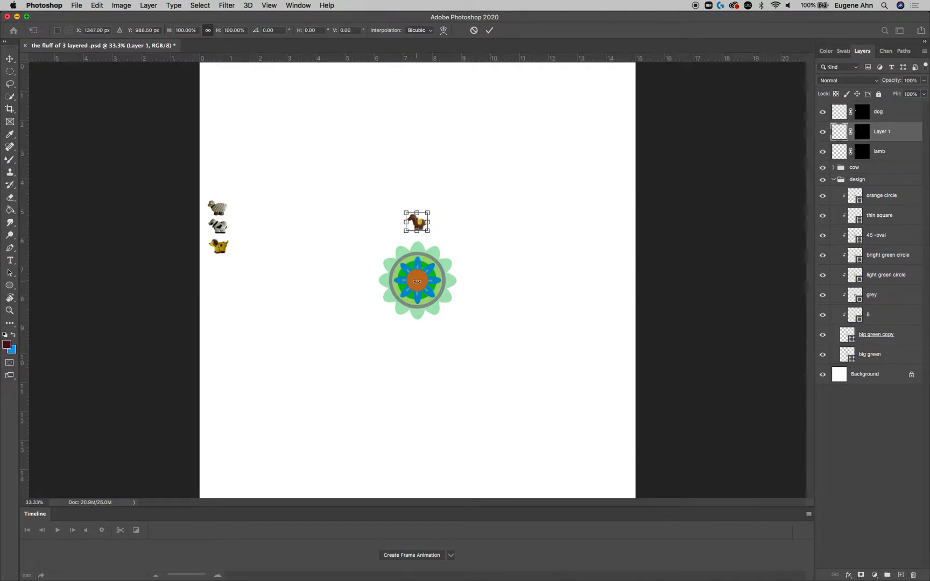
pyautogui.press('Return')
# - Add a horizontal and a vertical guide crossing at the design's centre, and rotate the horse -30.02° about their intersection
pyautogui.moveTo(502, 53); pyautogui.dragTo(513, 278)
pyautogui.moveTo(24, 373); pyautogui.dragTo(420, 375)
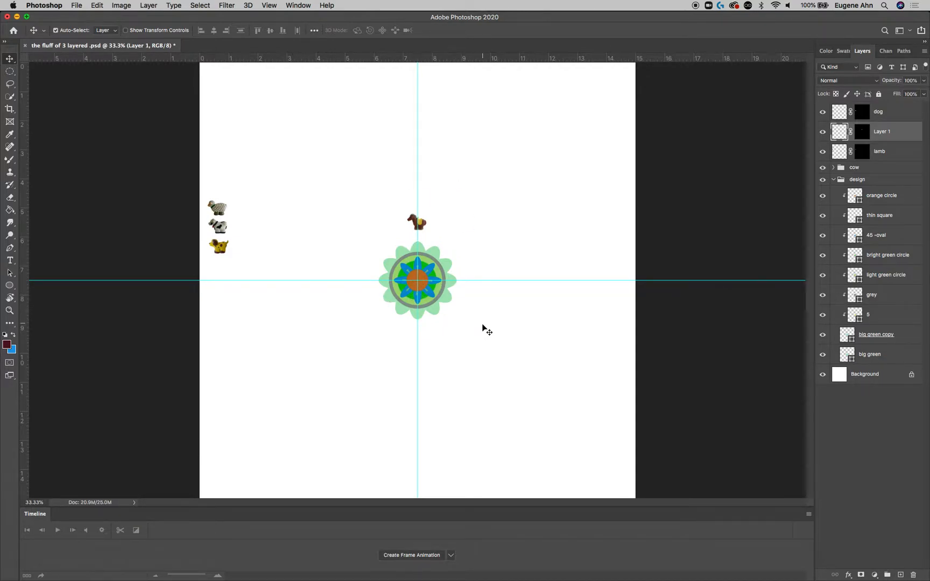
pyautogui.click(97, 5)
pyautogui.click(120, 221)
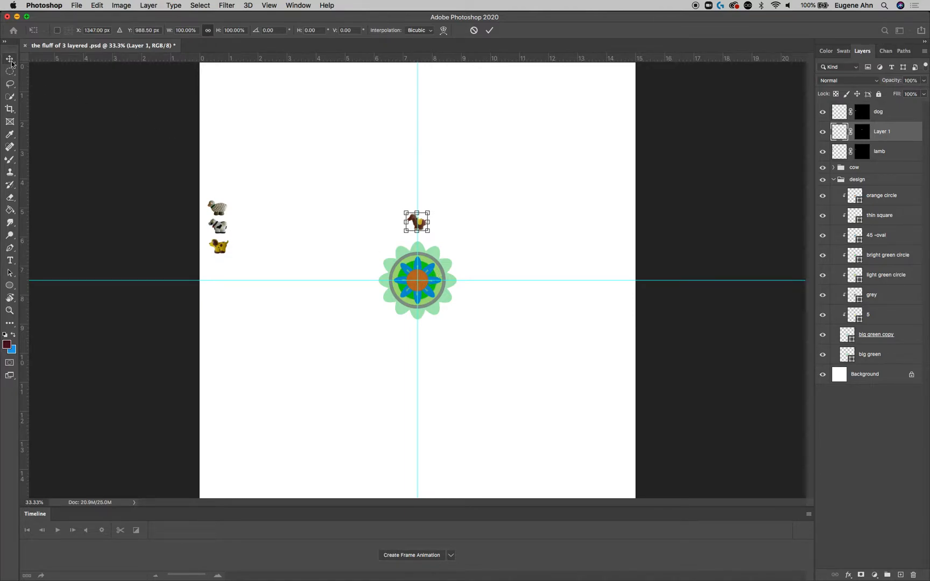
pyautogui.keyDown('alt'); pyautogui.click(417, 280); pyautogui.keyUp('alt')
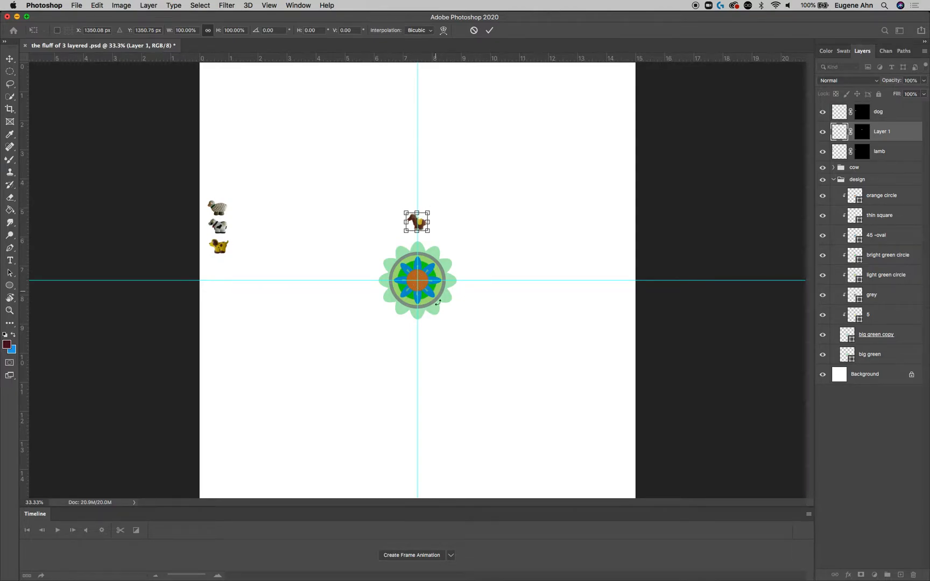
pyautogui.moveTo(432, 209); pyautogui.dragTo(387, 201)
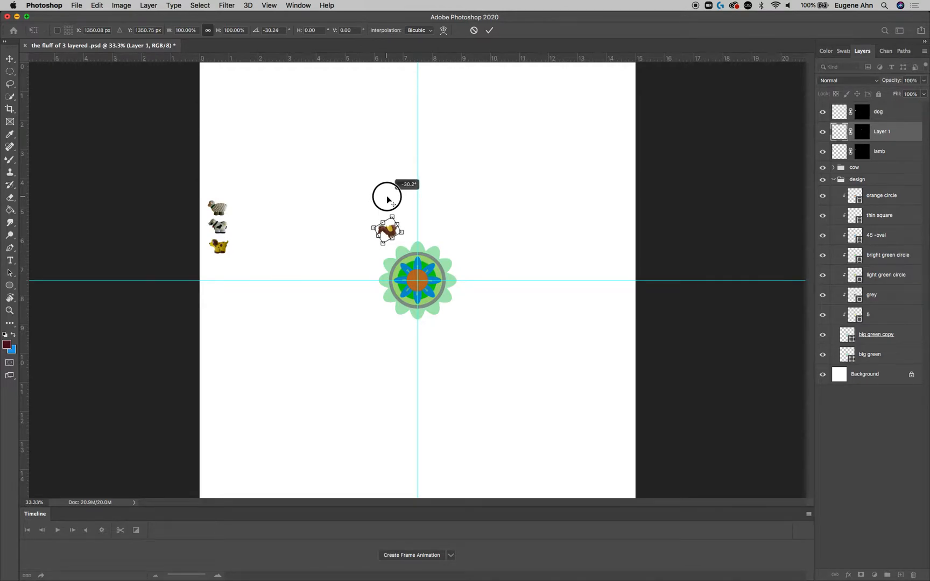
pyautogui.moveTo(388, 201); pyautogui.dragTo(387, 196)
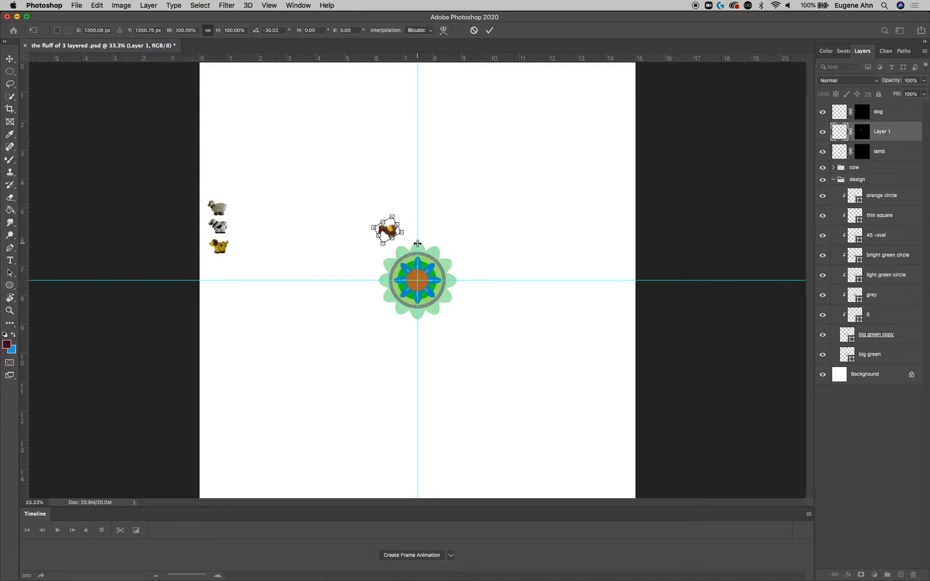
pyautogui.press('Return')
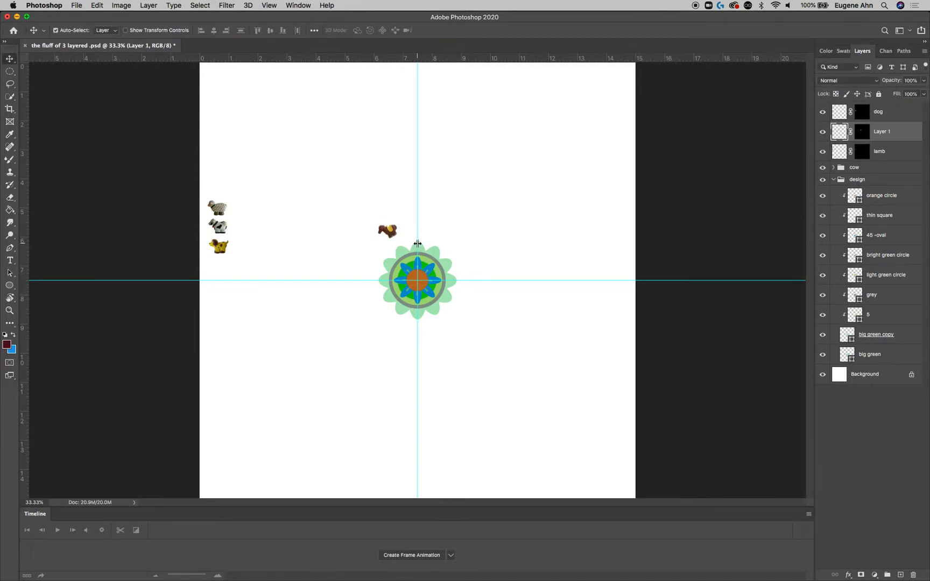
# - Save the document and apply the same rotation to the horse once more with Transform Again
pyautogui.press('super+s')
pyautogui.click(98, 6)
pyautogui.moveTo(104, 230)
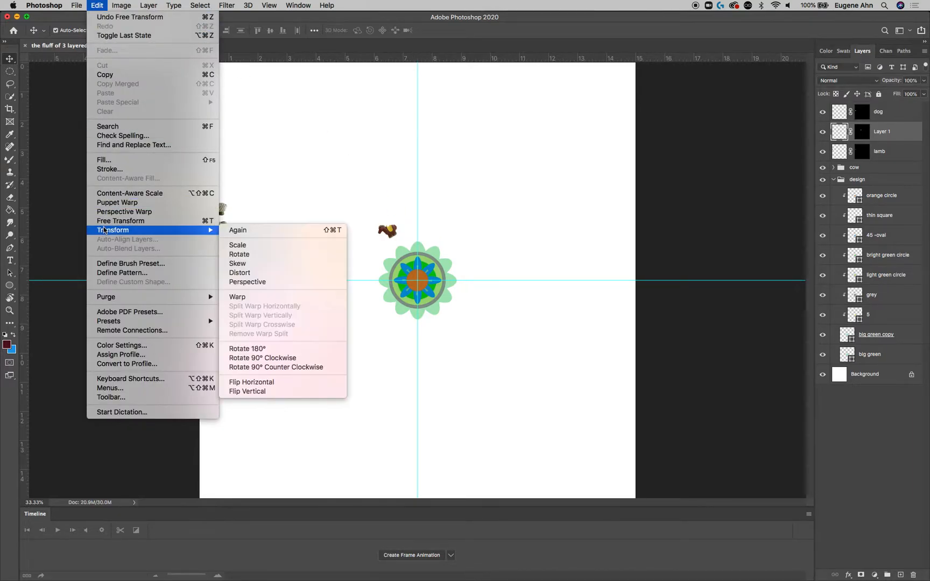
pyautogui.click(263, 230)
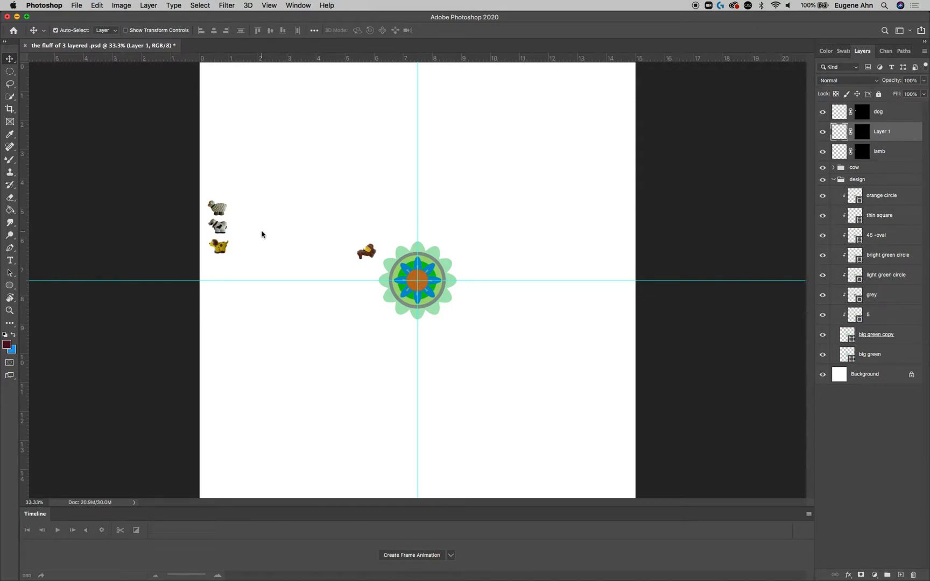
# - Repeat the rotation on eleven successive duplicates of the horse to complete a ring of twelve around the flower design
pyautogui.press('super')
pyautogui.press('alt+shift+super+t')
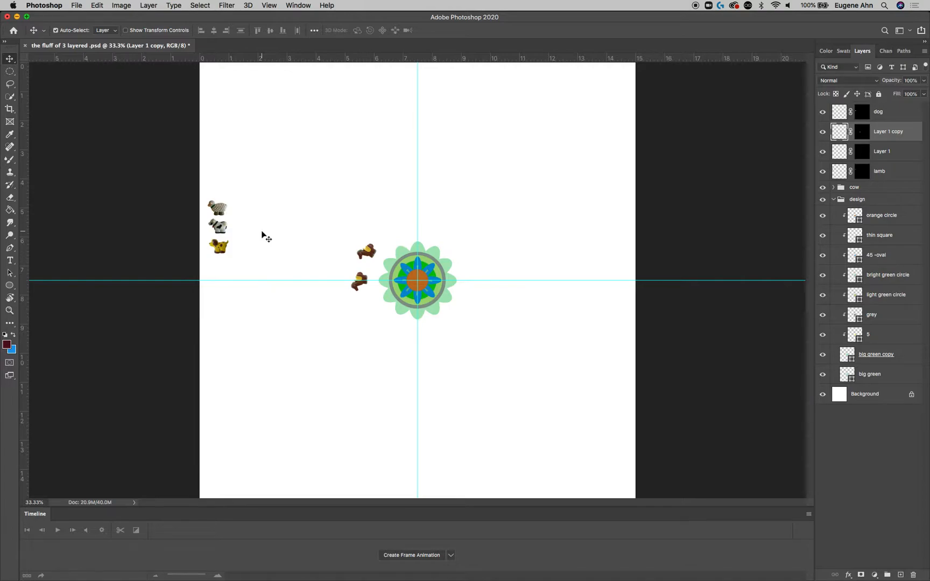
pyautogui.press('super')
pyautogui.press('super+alt+shift+t')
pyautogui.press('super+alt+shift+t')
pyautogui.press('super+alt+shift+t')
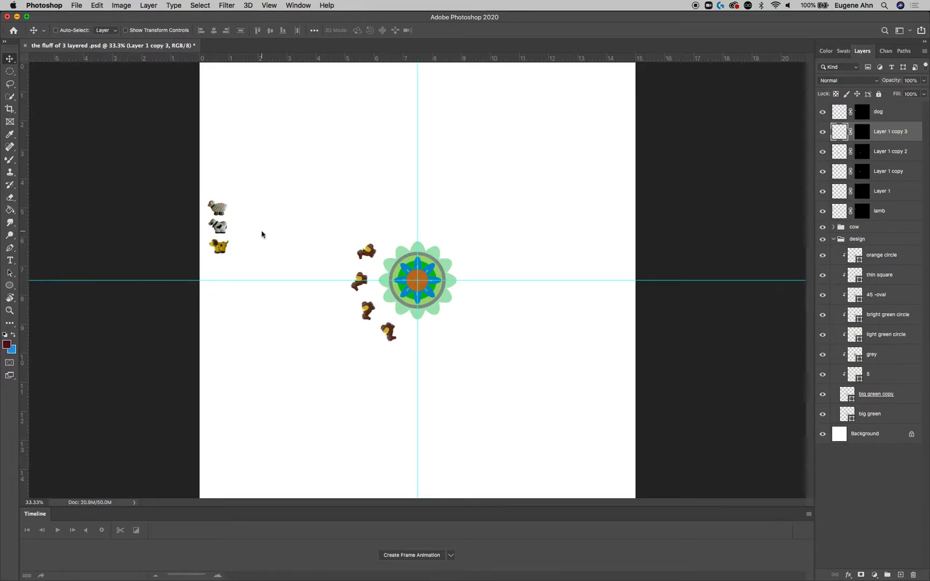
pyautogui.press('super+alt+shift+t')
pyautogui.press('super+alt+shift+t')
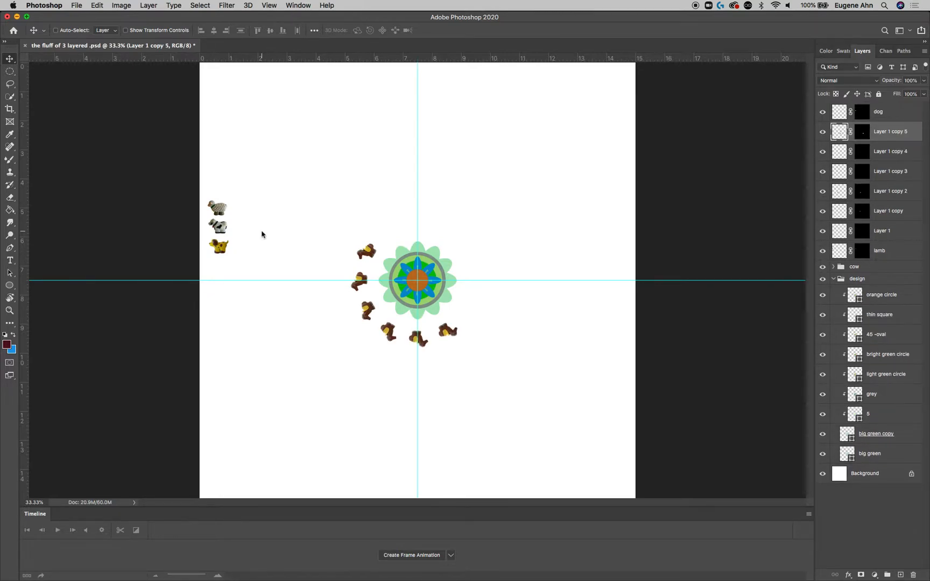
pyautogui.press('super+alt+shift+t')
pyautogui.press('super+alt+shift+t')
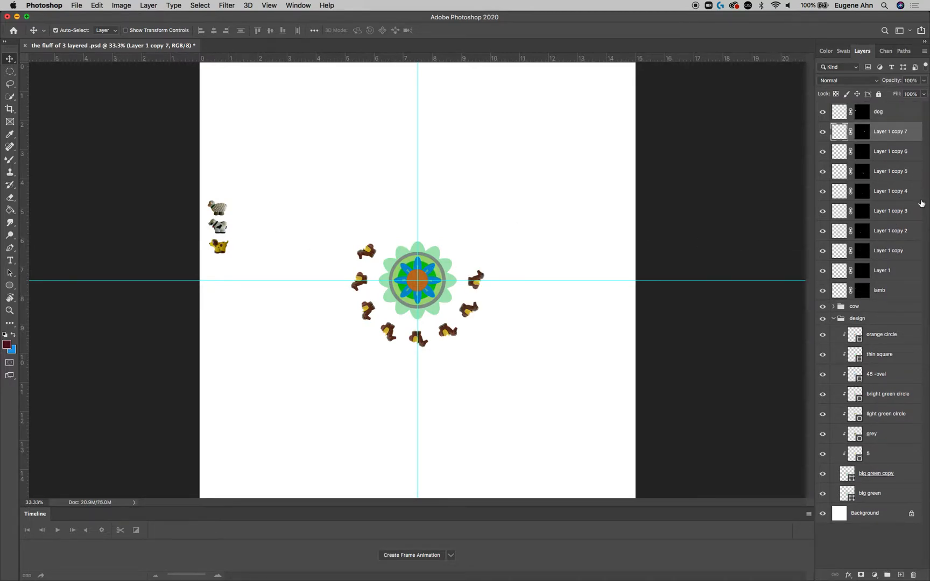
pyautogui.press('super+alt+shift+t')
pyautogui.press('super+alt+shift+t')
pyautogui.press('super+alt+shift+t')
pyautogui.press('super+alt+shift+t')
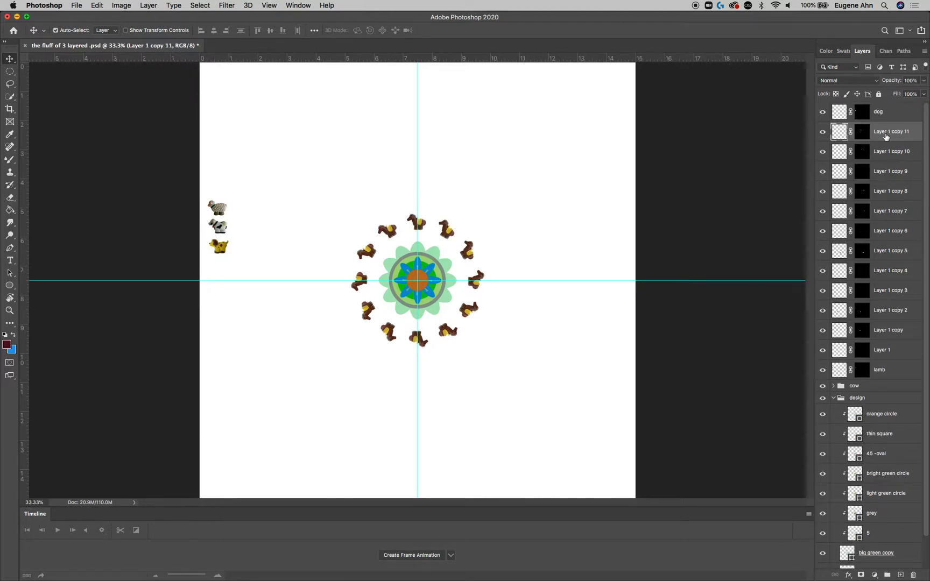
# - Group the twelve horse layers and name the group "horse group"
pyautogui.keyDown('shift'); pyautogui.click(900, 351); pyautogui.keyUp('shift')
pyautogui.press('super+g')
pyautogui.doubleClick(857, 127)
pyautogui.write('hior')
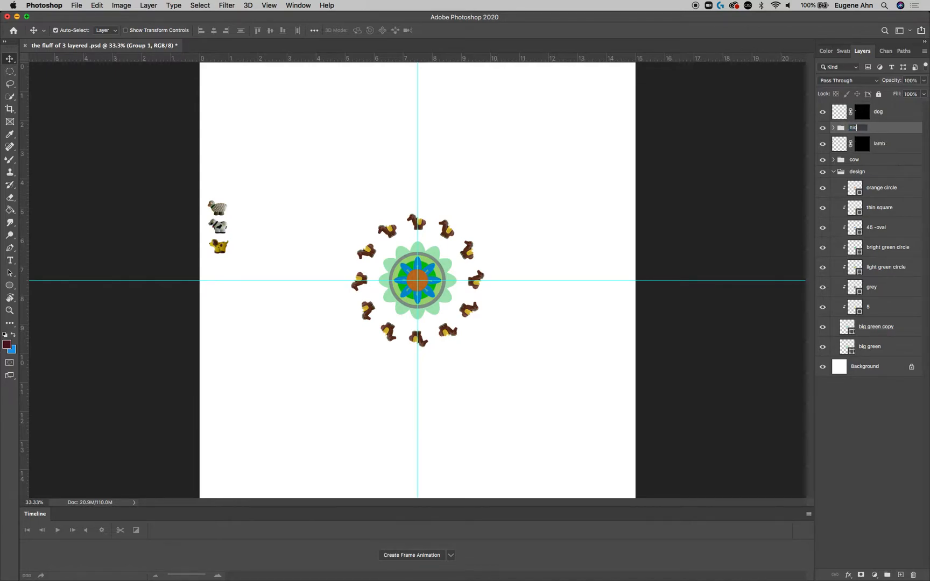
pyautogui.press('BackSpace')
pyautogui.press('BackSpace')
pyautogui.press('BackSpace')
pyautogui.write('orse grou')
pyautogui.press('BackSpace')
pyautogui.press('BackSpace')
pyautogui.write('oup')
pyautogui.press('Return')
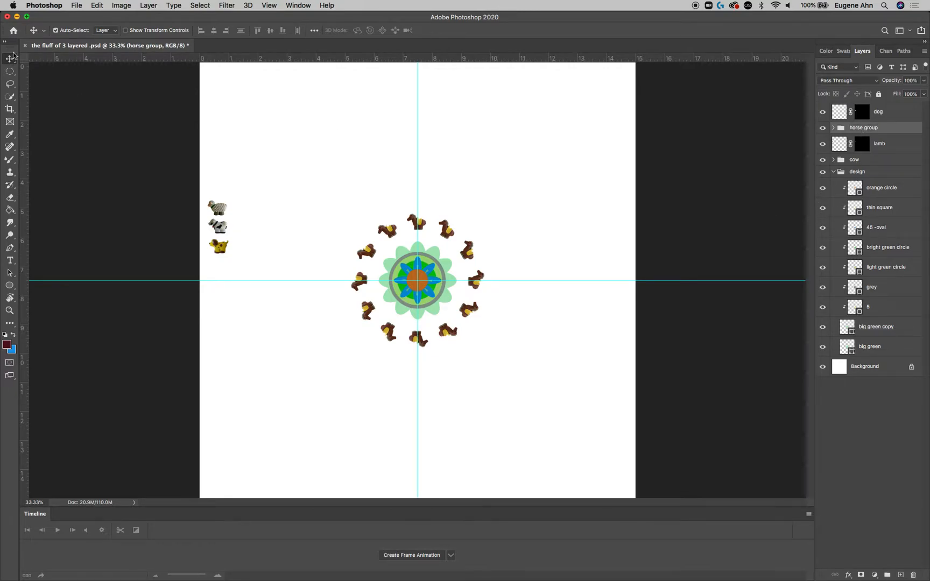
# - Flip the dog layer horizontally and place it on the vertical guide just above the horse ring
pyautogui.click(96, 6)
pyautogui.click(96, 5)
pyautogui.click(896, 111)
pyautogui.click(823, 112)
pyautogui.click(822, 112)
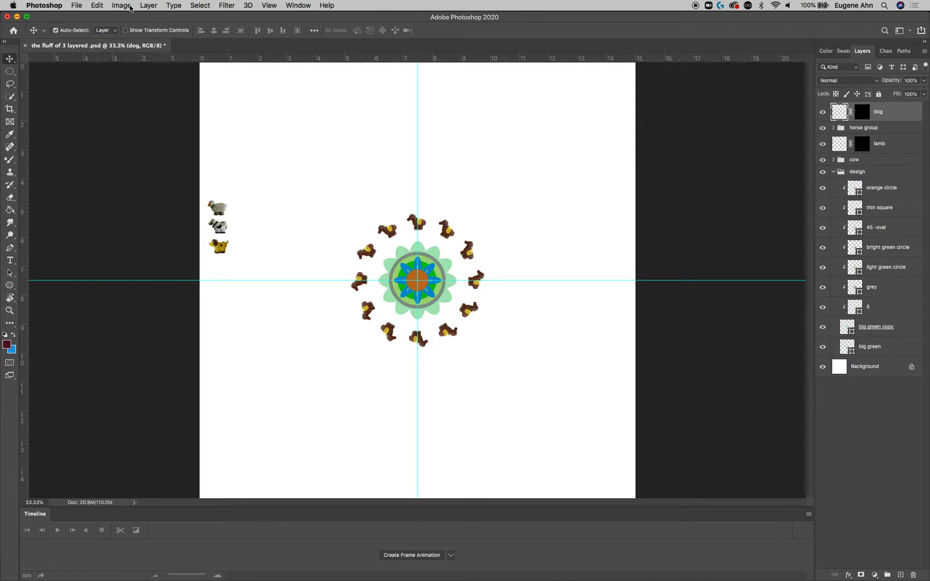
pyautogui.click(97, 4)
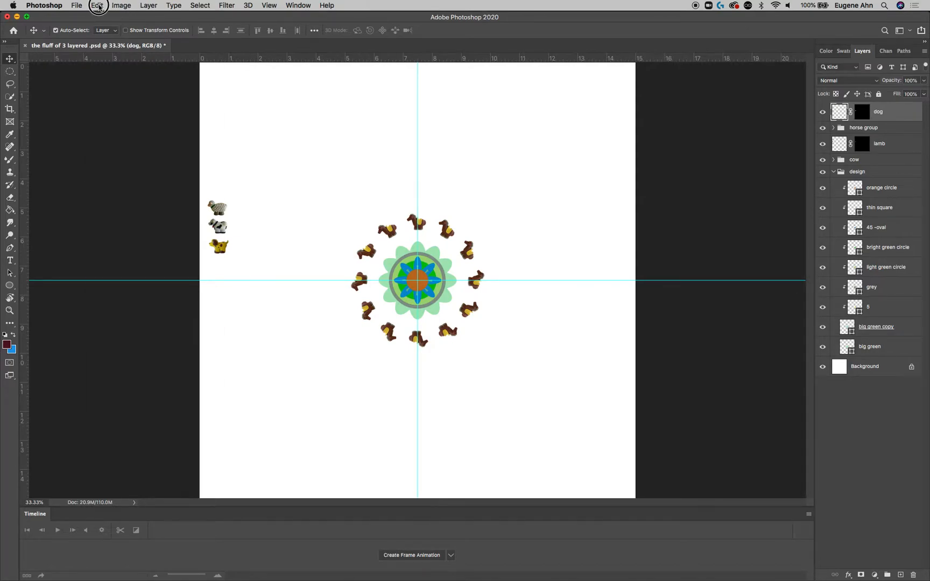
pyautogui.moveTo(125, 230)
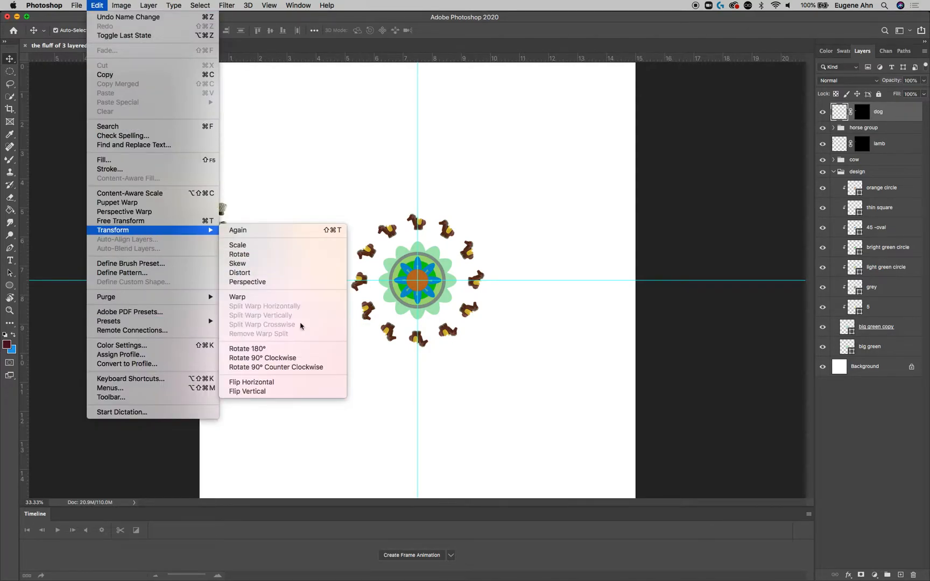
pyautogui.click(289, 382)
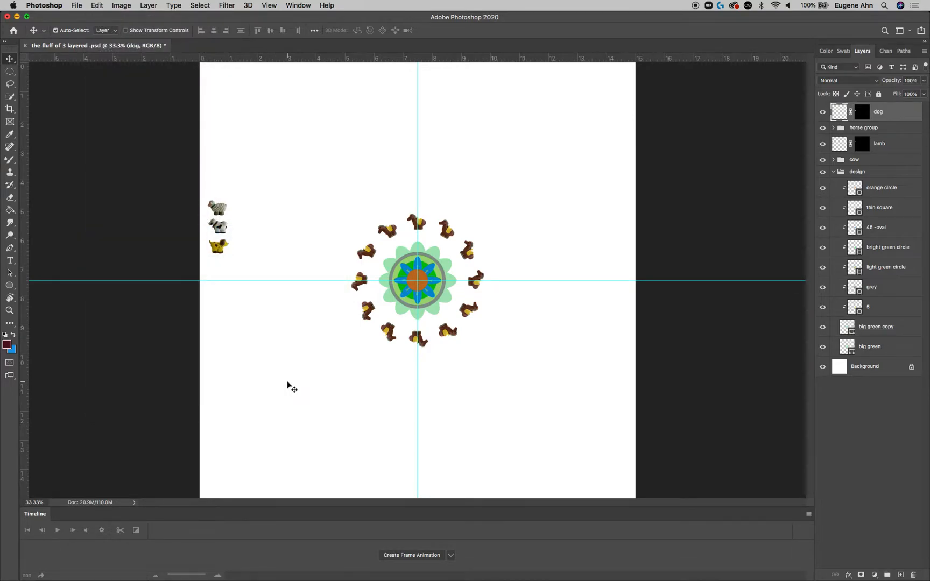
pyautogui.moveTo(222, 247); pyautogui.dragTo(417, 188)
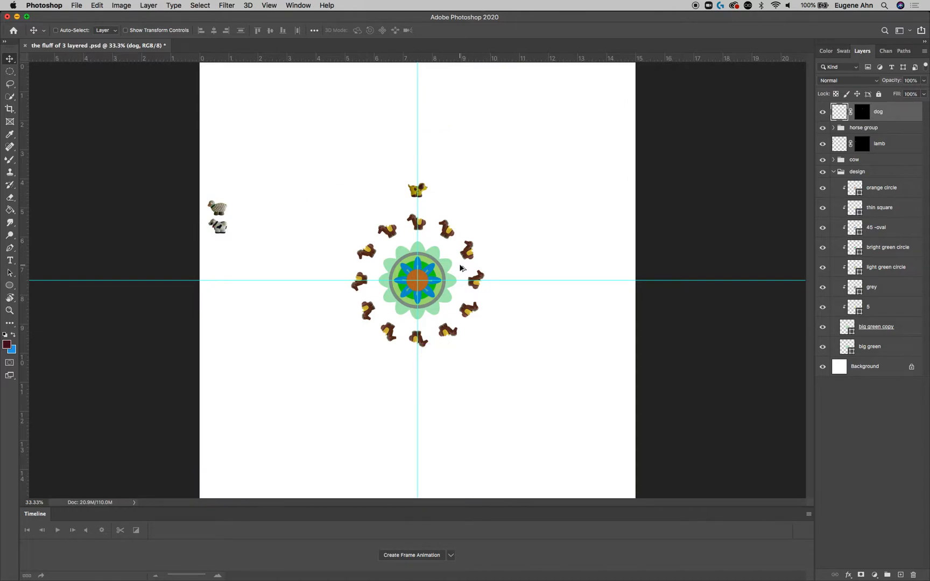
# - Duplicate the dog with a 30° rotation about the guides' intersection
pyautogui.press('super+t')
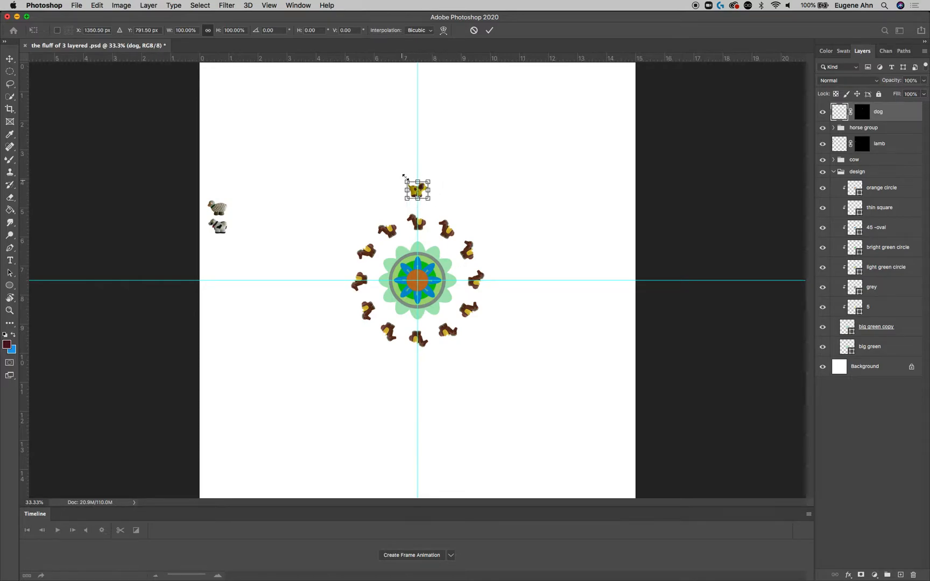
pyautogui.keyDown('alt'); pyautogui.click(418, 281); pyautogui.keyUp('alt')
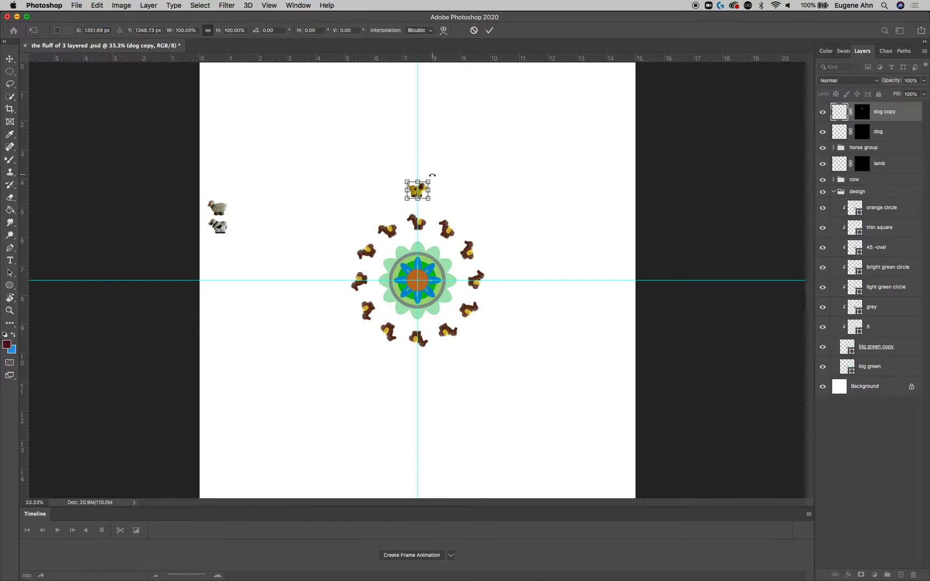
pyautogui.moveTo(432, 175); pyautogui.dragTo(480, 203)
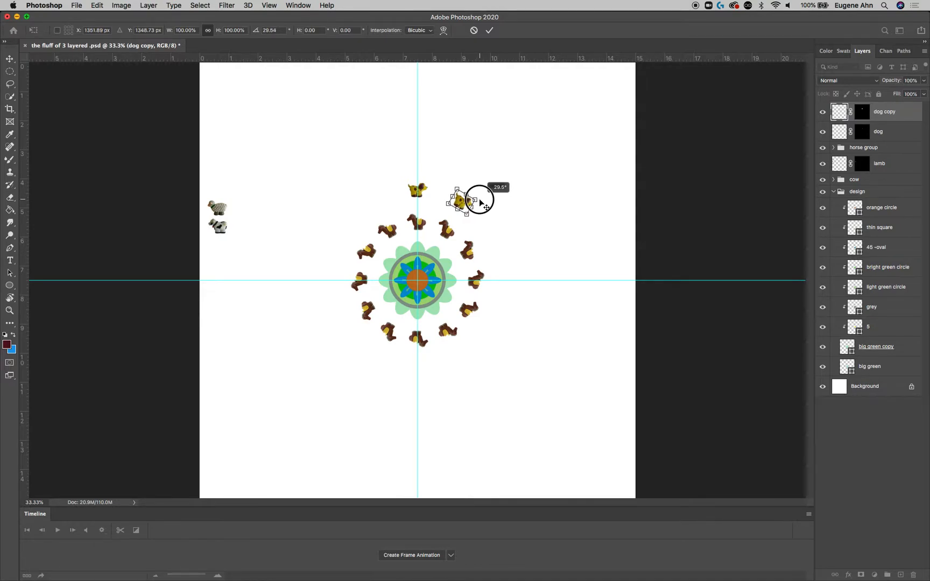
pyautogui.moveTo(480, 200); pyautogui.dragTo(479, 200)
pyautogui.doubleClick(273, 30)
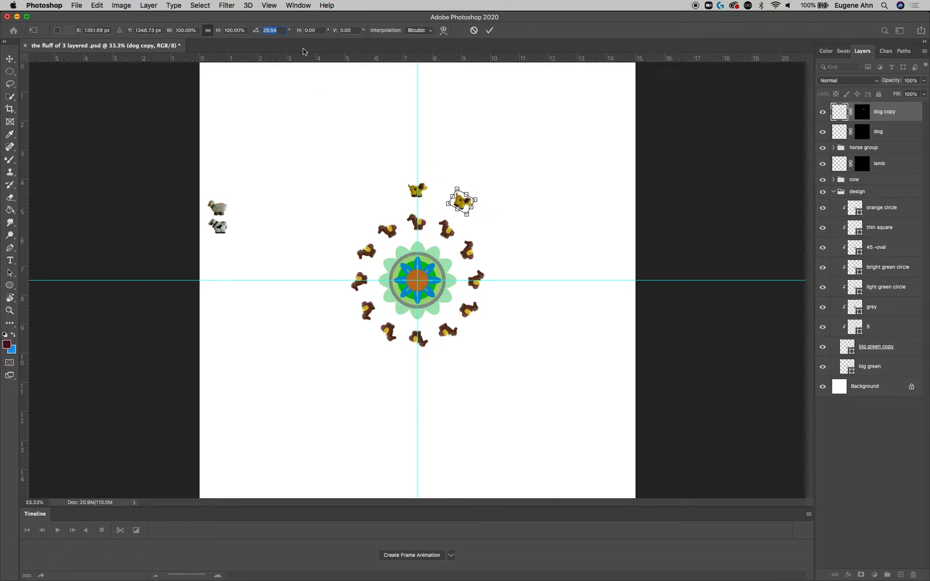
pyautogui.write('30.0')
pyautogui.press('Return')
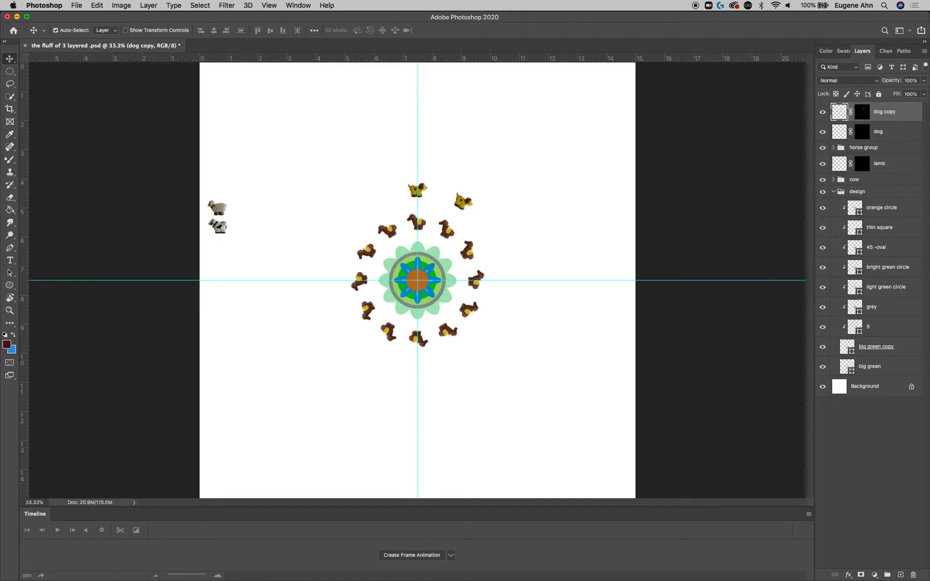
# - Repeat the 30° rotation on ten more successive duplicates of the dog to complete a ring of twelve around the horses
pyautogui.press('super')
pyautogui.press('alt+shift+super+t')
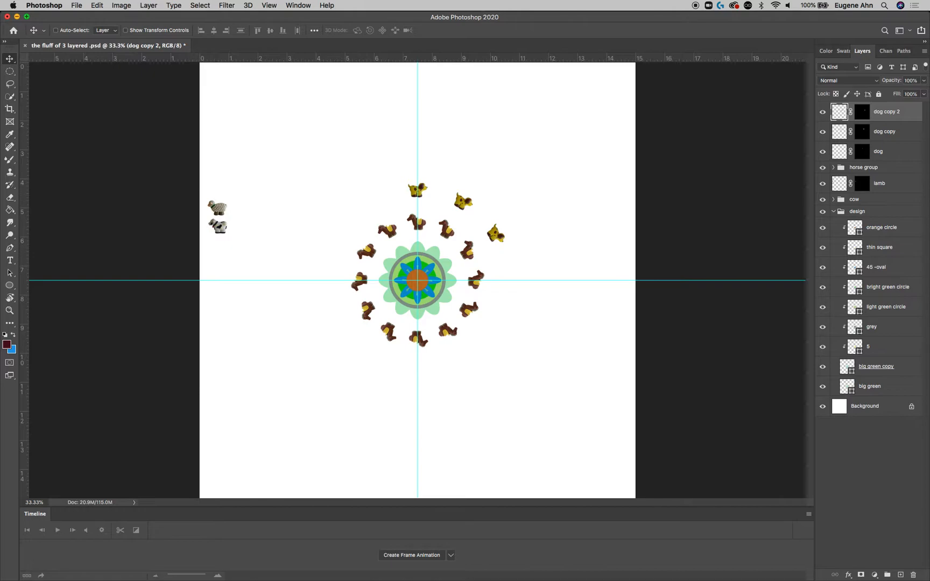
pyautogui.press('alt+shift+super+t')
pyautogui.press('alt+shift+super+t')
pyautogui.press('alt+shift+super+t')
pyautogui.press('alt+shift+super+t')
pyautogui.press('alt+shift+super+t')
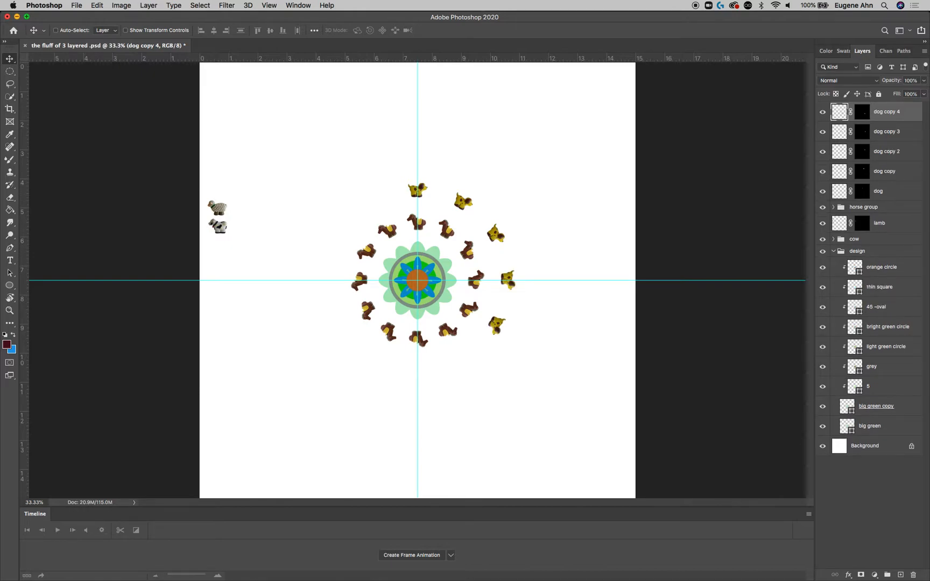
pyautogui.press('alt+shift+super+t')
pyautogui.press('alt+shift+super+t')
pyautogui.press('alt+shift+super+t')
pyautogui.press('alt+shift+super+t')
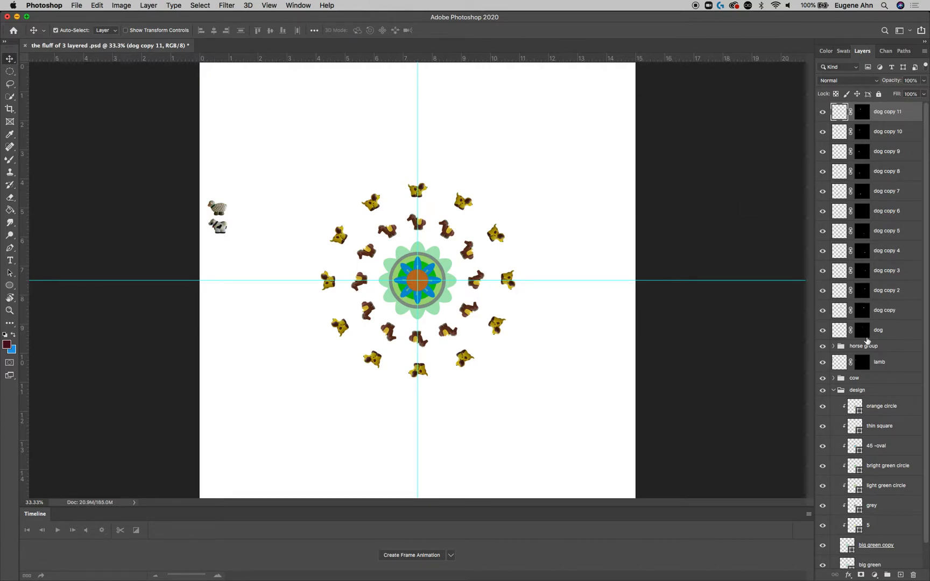
# - Group the twelve dog layers and name the group "dog group"
pyautogui.keyDown('shift'); pyautogui.click(897, 334); pyautogui.keyUp('shift')
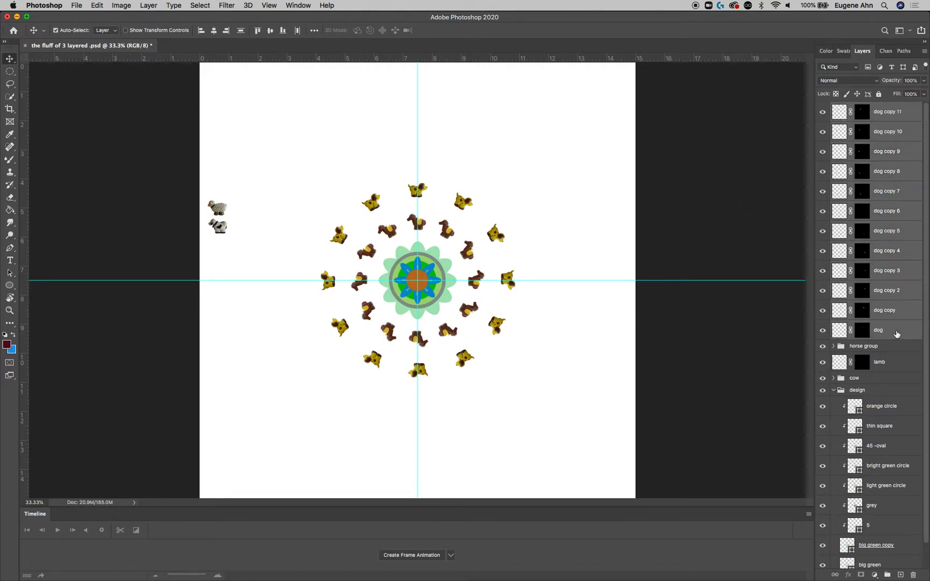
pyautogui.press('super+g')
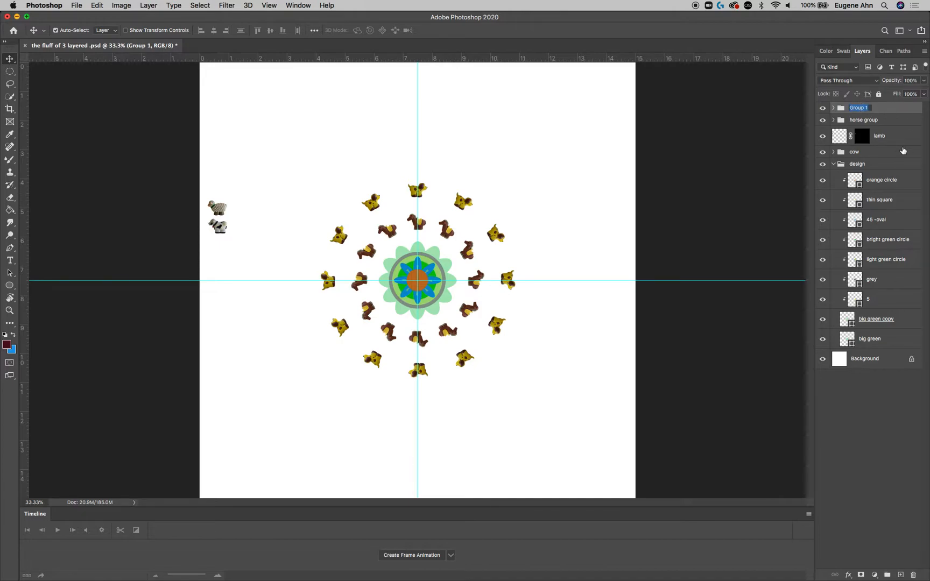
pyautogui.write('dog g')
pyautogui.press('Return')
# - Duplicate the design group under the name "design copy" and collapse the original design group
pyautogui.click(889, 164)
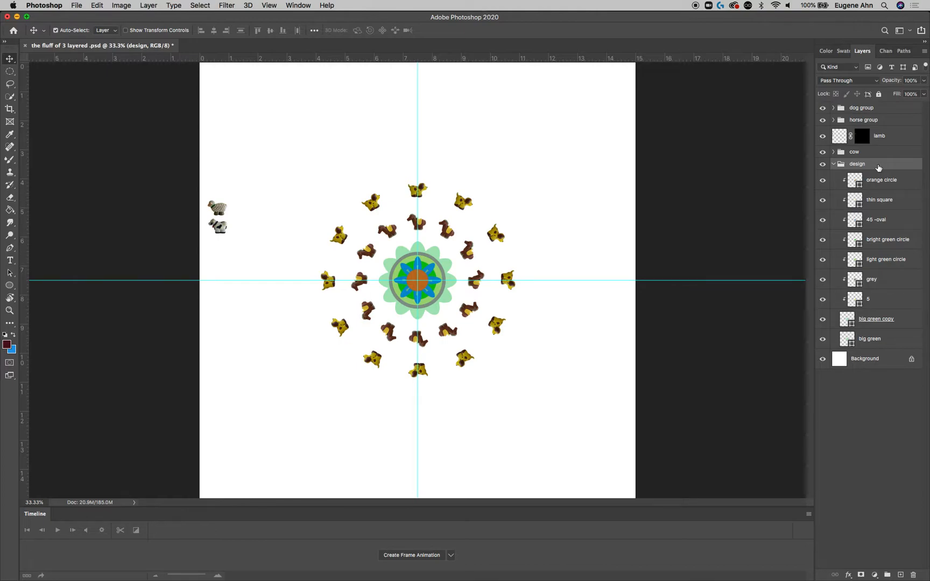
pyautogui.click(822, 165)
pyautogui.click(822, 164)
pyautogui.rightClick(891, 167)
pyautogui.click(860, 199)
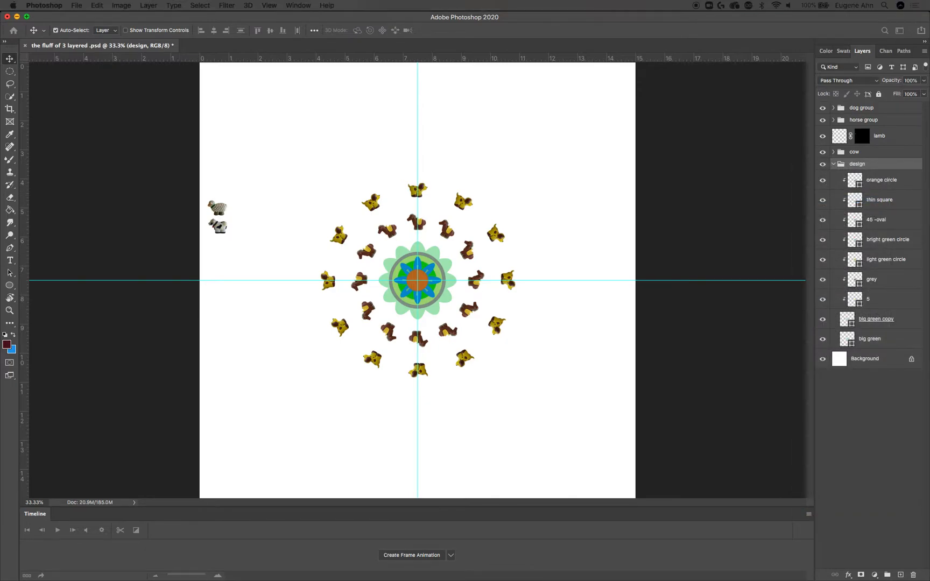
pyautogui.press('Return')
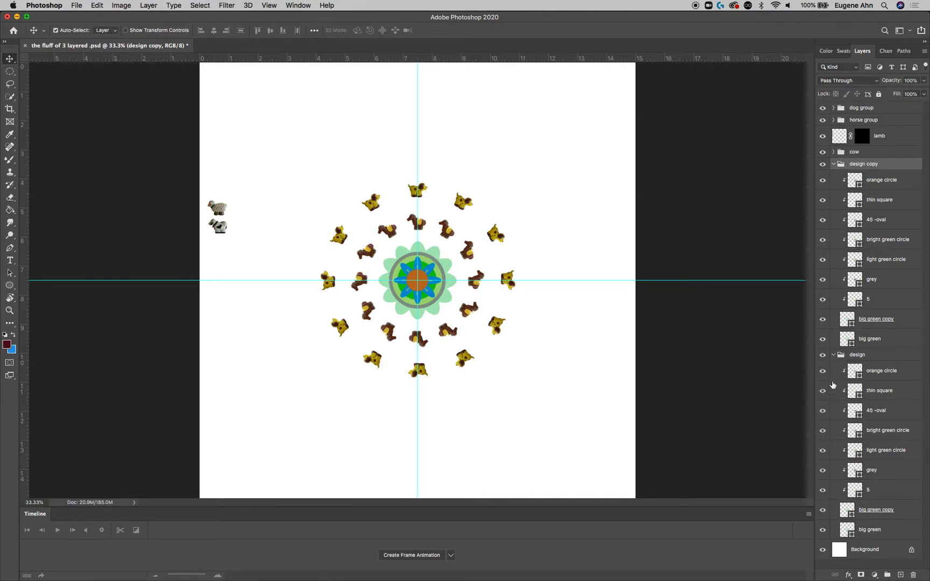
pyautogui.click(833, 356)
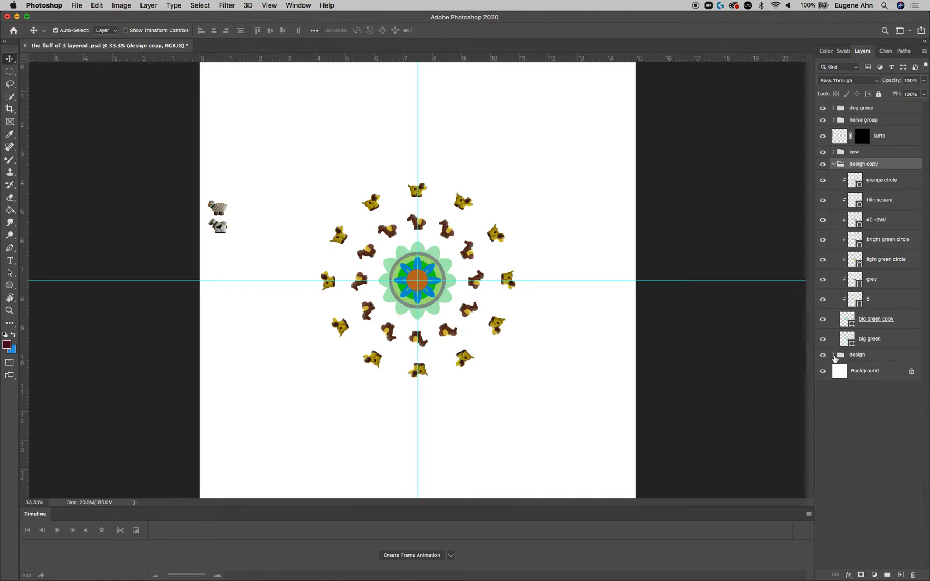
# - Merge the design copy group into a single layer
pyautogui.click(877, 357)
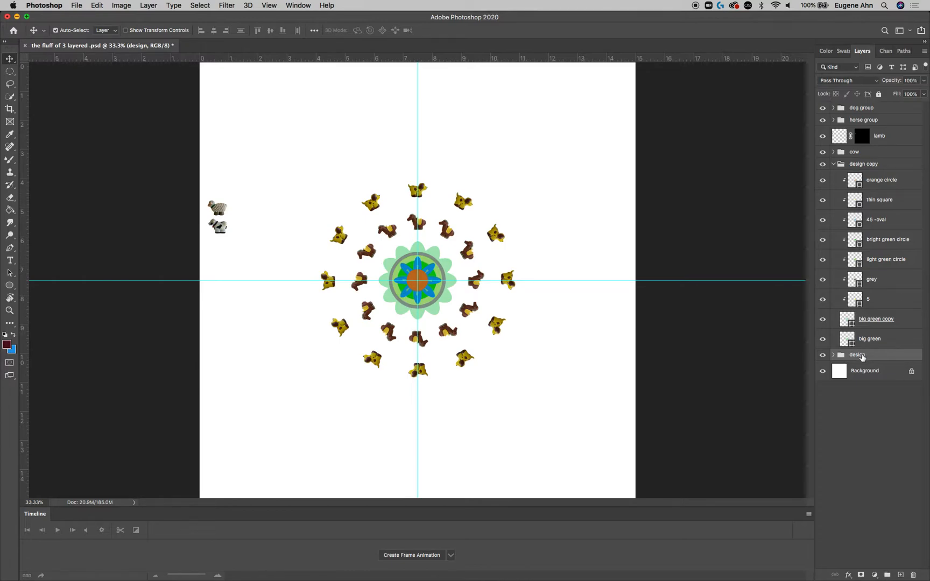
pyautogui.click(883, 166)
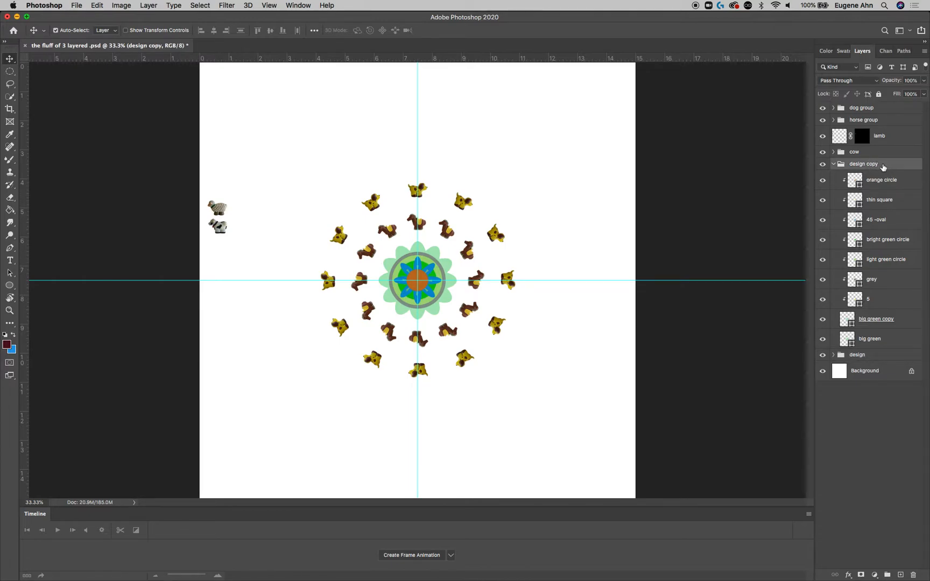
pyautogui.rightClick(881, 168)
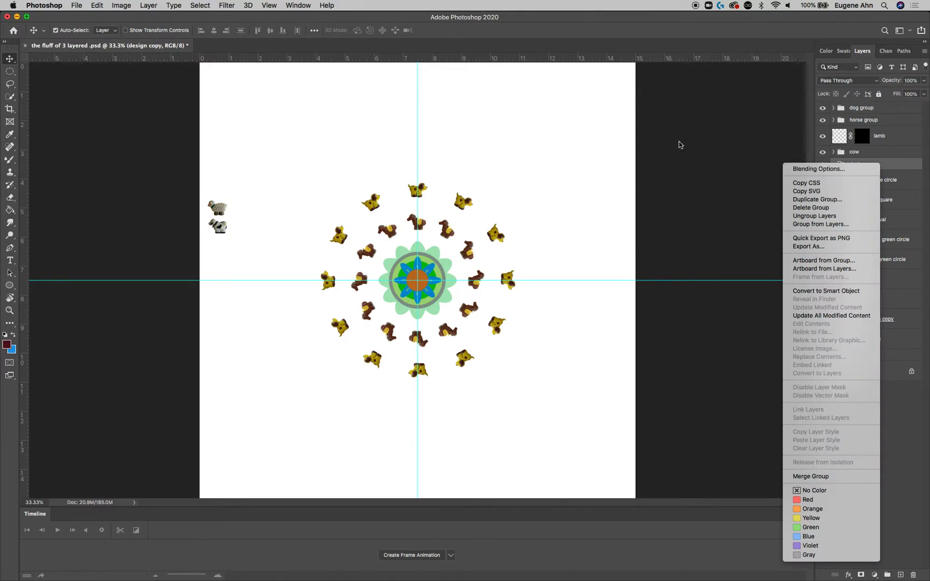
pyautogui.click(892, 168)
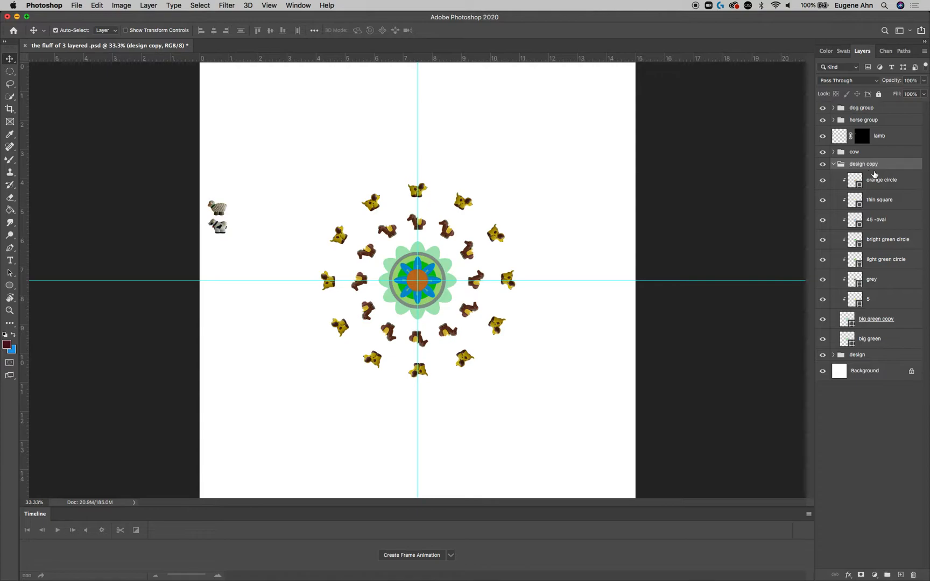
pyautogui.click(156, 5)
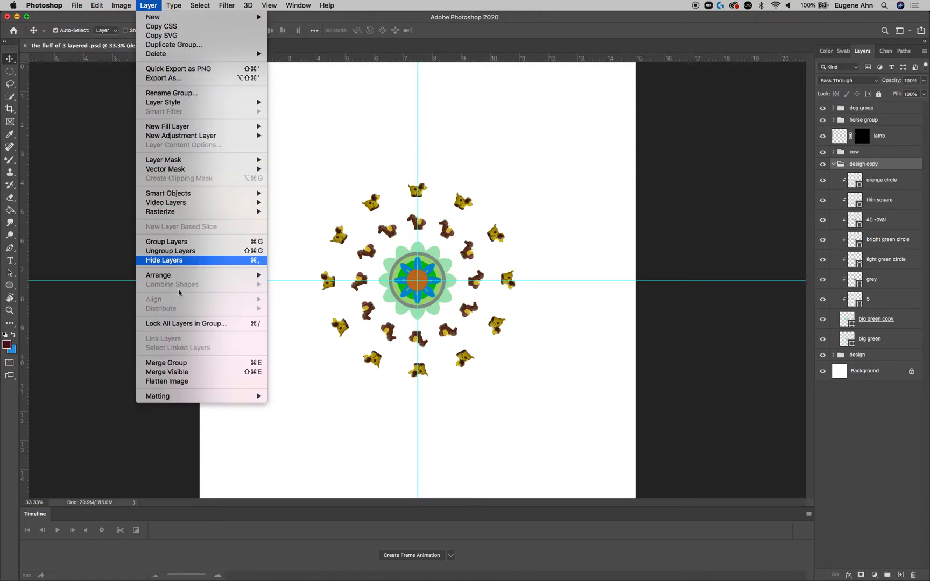
pyautogui.click(194, 363)
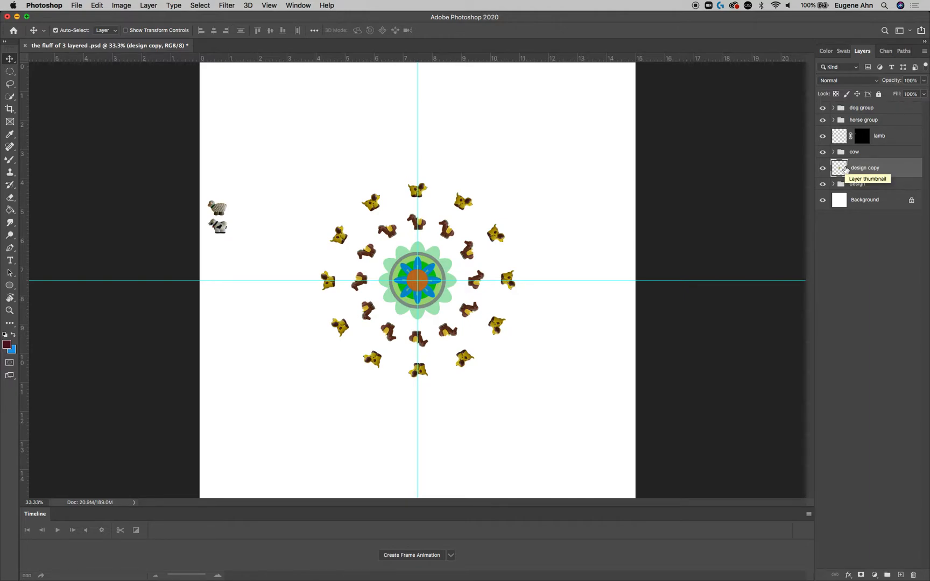
# - Duplicate the merged design copy layer with a transform of 120% scale and 15° rotation about its centre
pyautogui.press('super')
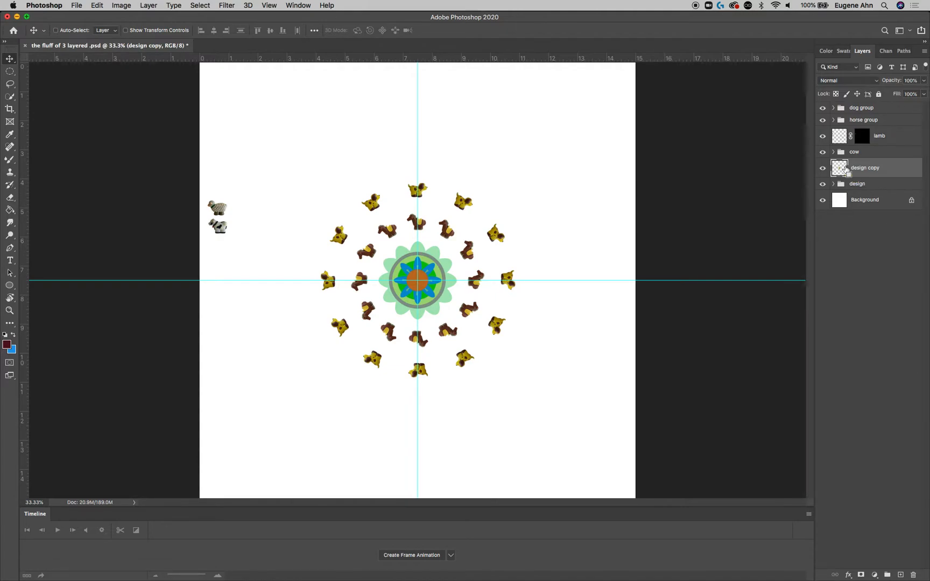
pyautogui.press('super+t')
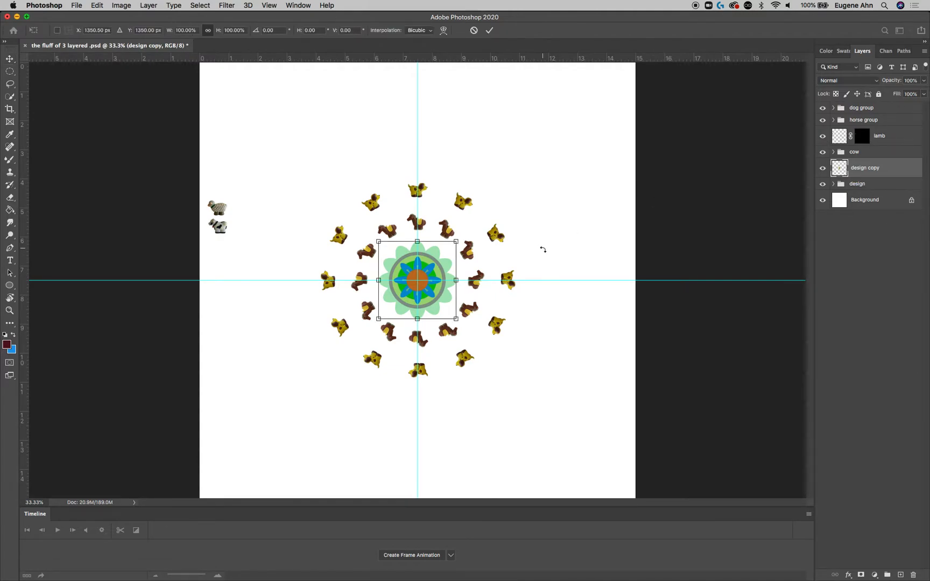
pyautogui.moveTo(457, 242); pyautogui.dragTo(469, 233)
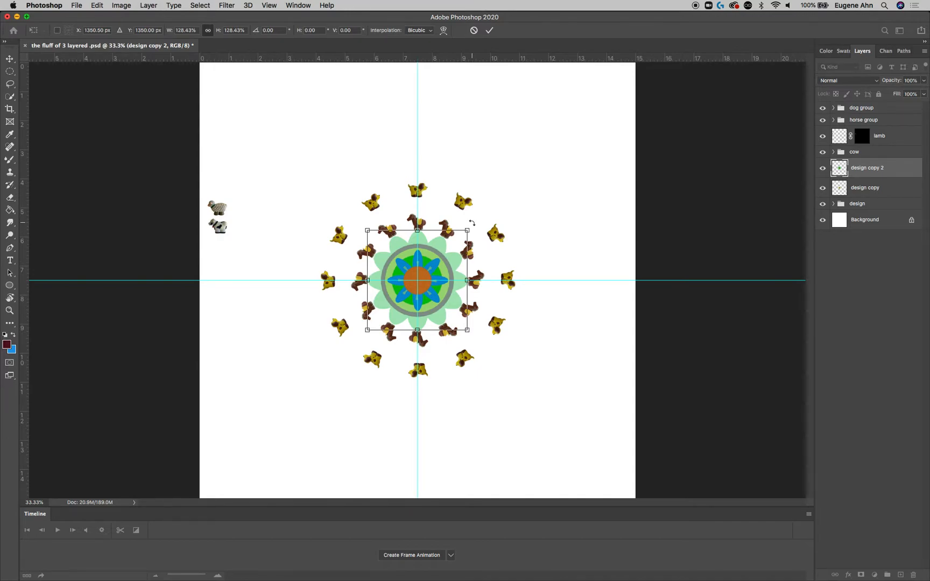
pyautogui.moveTo(245, 30); pyautogui.dragTo(200, 31)
pyautogui.write('120')
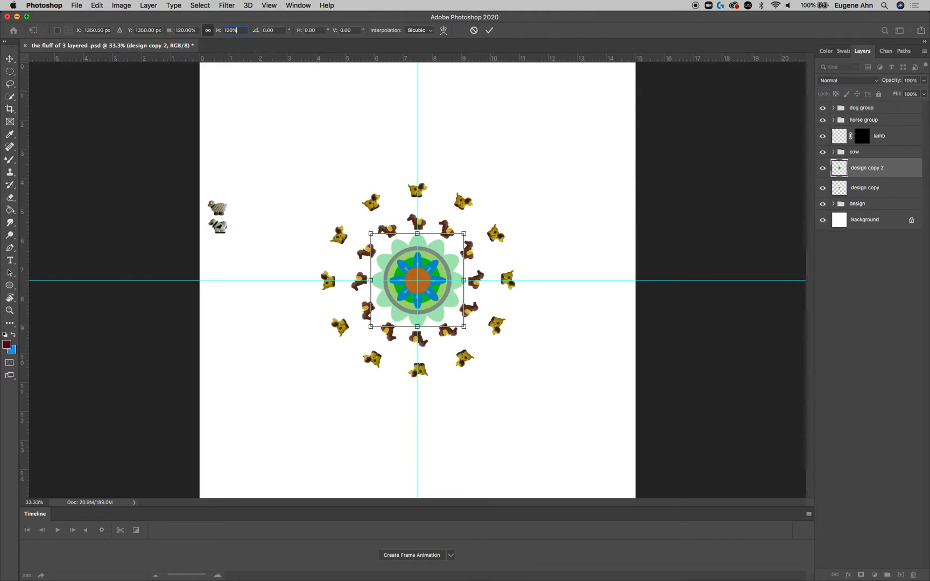
pyautogui.click(277, 30)
pyautogui.write('15')
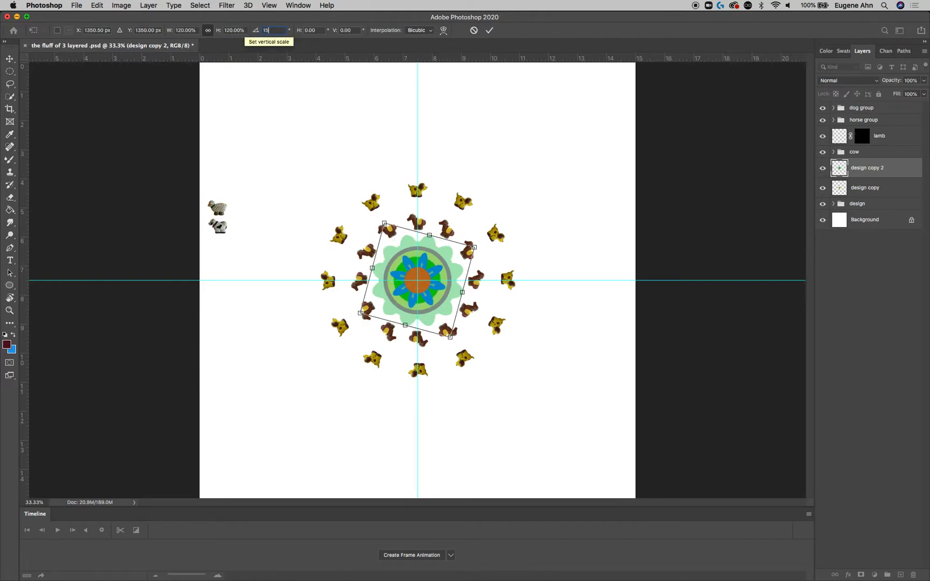
pyautogui.press('Return')
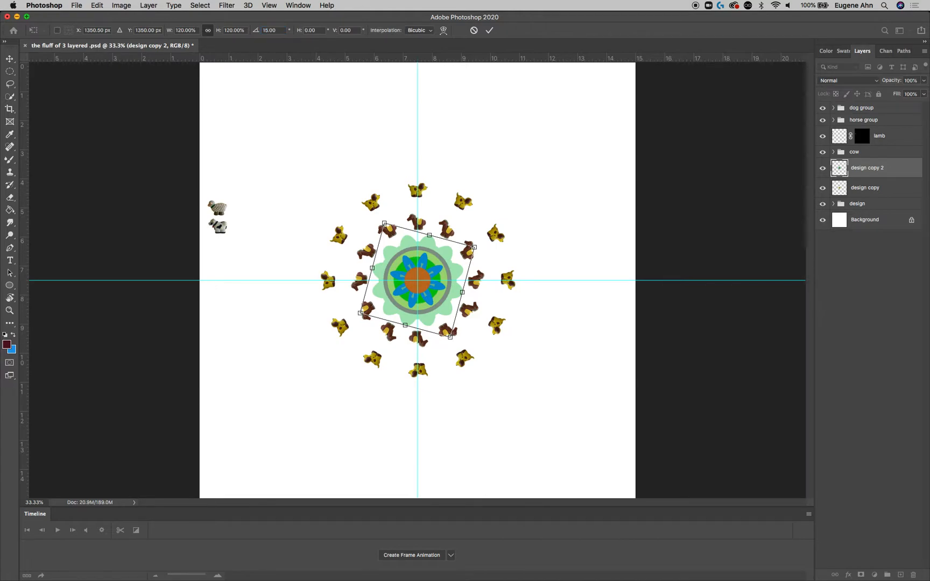
pyautogui.press('Return')
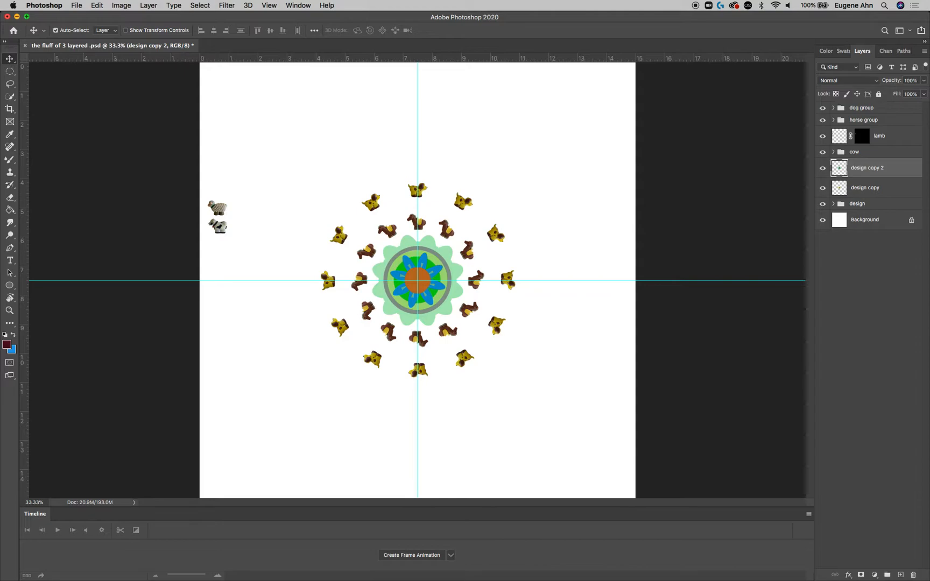
# - Repeat the scale-and-rotate transform on six more successive duplicates of the design, up to design copy 8
pyautogui.click(822, 169)
pyautogui.click(823, 169)
pyautogui.press('super+alt+shift+t')
pyautogui.press('super+alt+shift+t')
pyautogui.press('super+alt+shift+t')
pyautogui.press('super+alt+shift+t')
pyautogui.press('super+alt+shift+t')
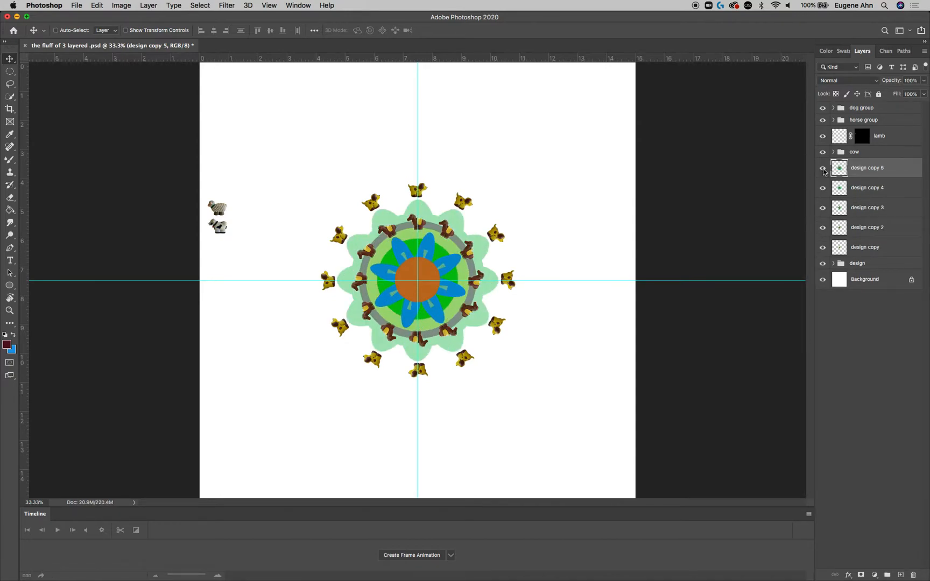
pyautogui.press('super+alt+shift+t')
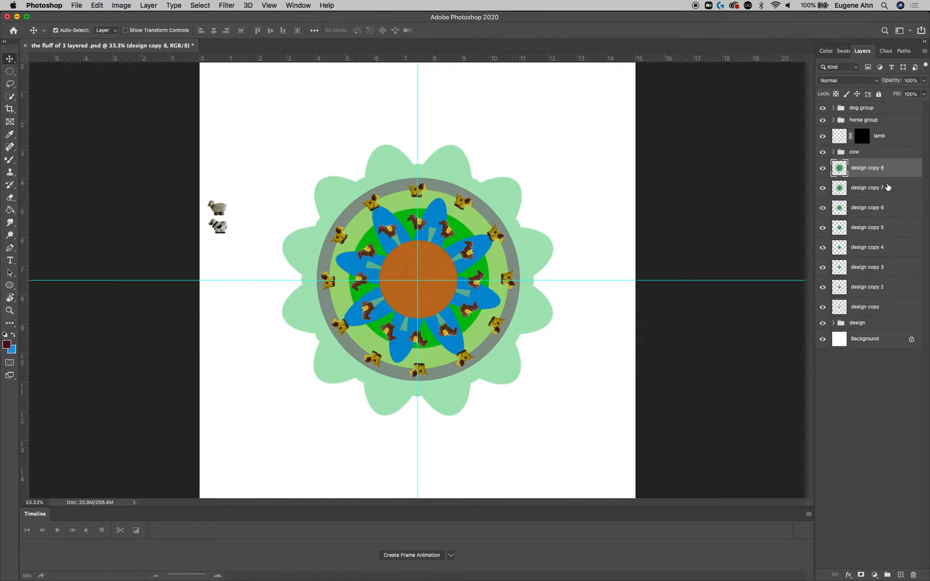
# - Reverse the stacking order of the eight design copies so the smallest is on top and the largest at the back
pyautogui.moveTo(892, 190); pyautogui.dragTo(891, 162)
pyautogui.moveTo(898, 212); pyautogui.dragTo(894, 162)
pyautogui.moveTo(896, 231); pyautogui.dragTo(893, 160)
pyautogui.click(892, 168)
pyautogui.moveTo(895, 267); pyautogui.dragTo(901, 162)
pyautogui.moveTo(899, 288); pyautogui.dragTo(894, 163)
pyautogui.moveTo(896, 308); pyautogui.dragTo(895, 163)
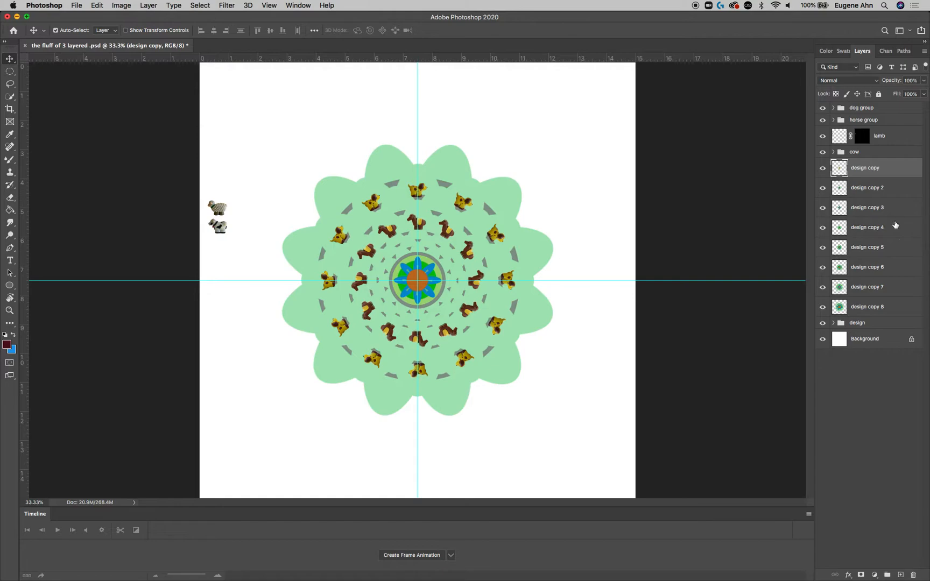
# - Group the eight design copy layers and toggle the group's visibility to compare the artwork with and without it
pyautogui.keyDown('shift'); pyautogui.click(895, 307); pyautogui.keyUp('shift')
pyautogui.press('super+g')
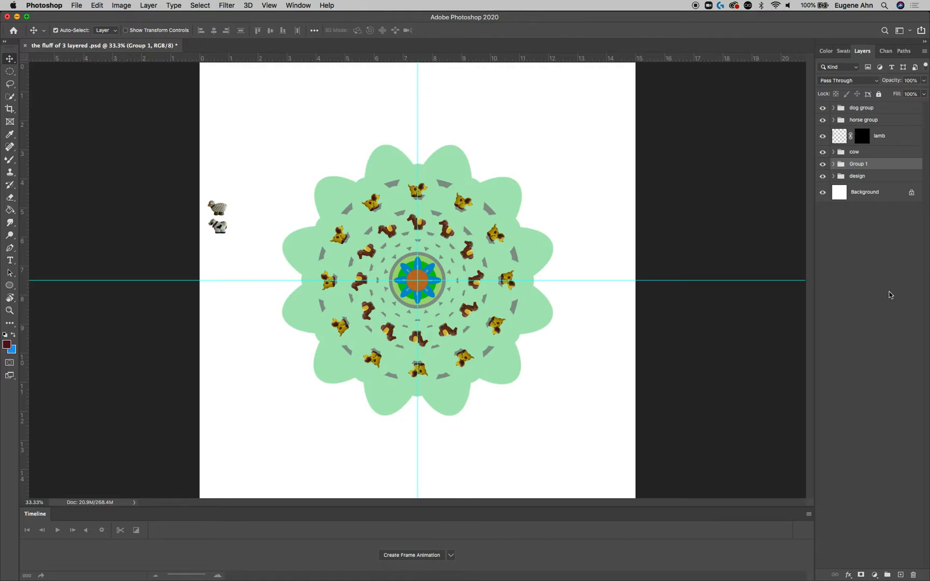
pyautogui.click(823, 164)
pyautogui.click(824, 165)
pyautogui.click(823, 165)
pyautogui.click(823, 165)
pyautogui.click(824, 165)
pyautogui.click(824, 165)
# - Set the blend mode of the design copies' group to Exclusion and its opacity to 43%
pyautogui.click(875, 81)
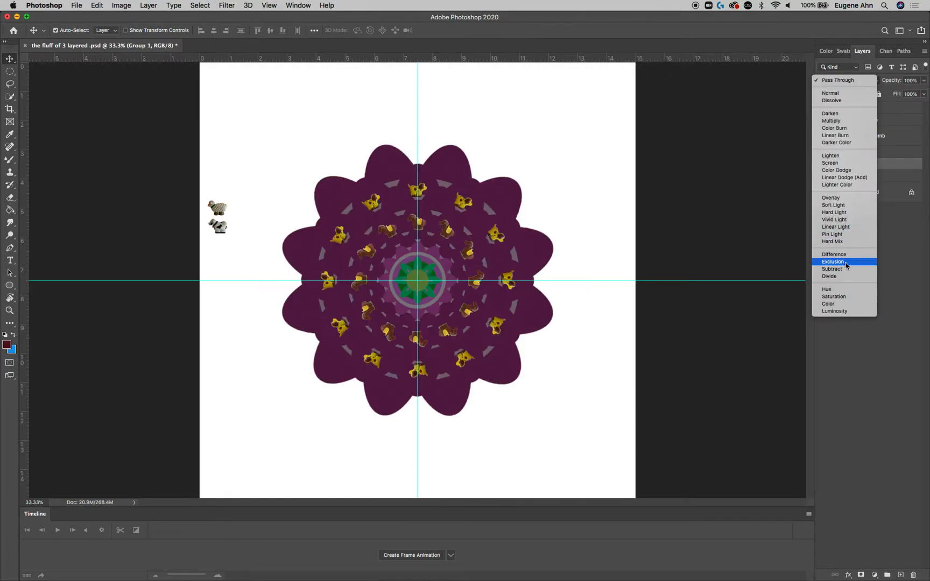
pyautogui.click(846, 263)
pyautogui.click(925, 80)
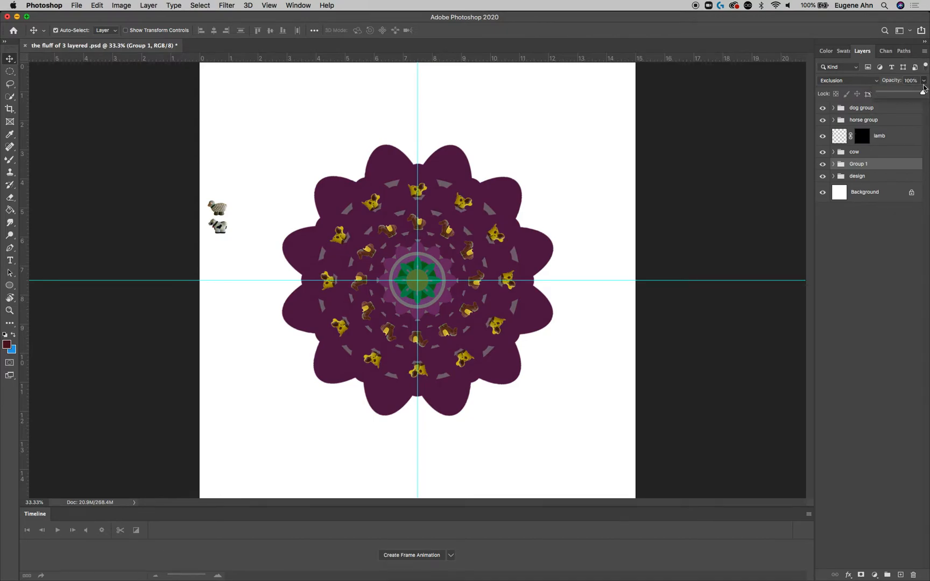
pyautogui.moveTo(909, 95); pyautogui.dragTo(899, 95)
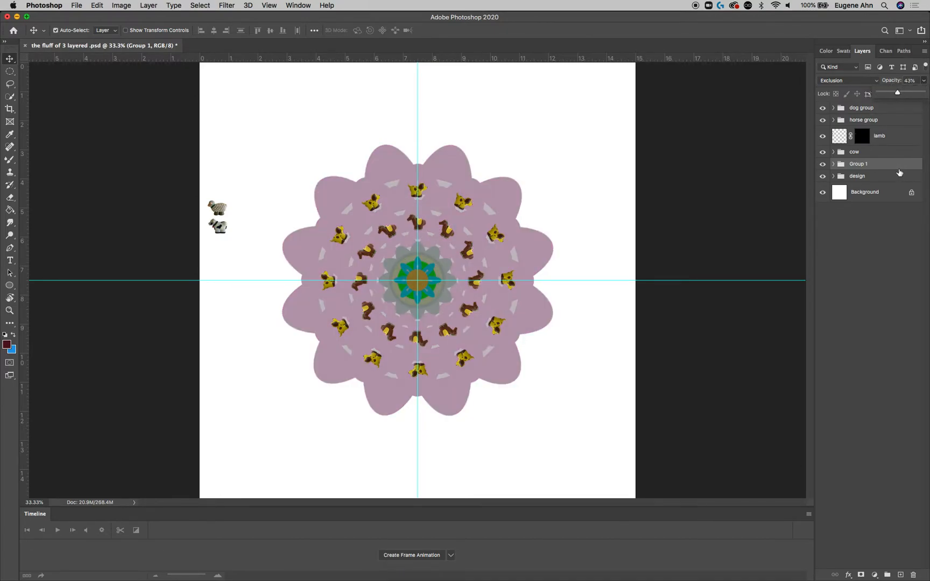
# - Move Group 1 directly below the design group and set its opacity to 26%
pyautogui.moveTo(882, 164); pyautogui.dragTo(881, 180)
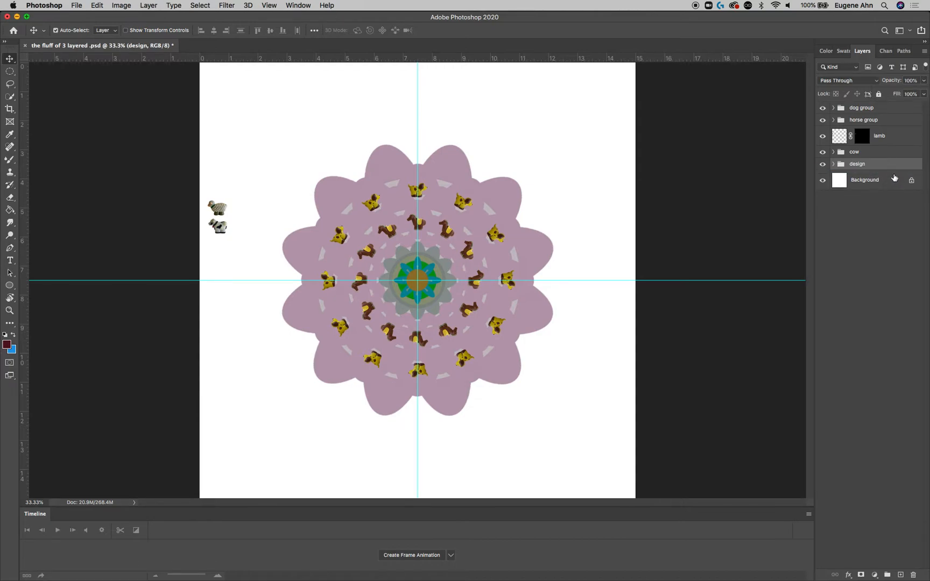
pyautogui.press('super+z')
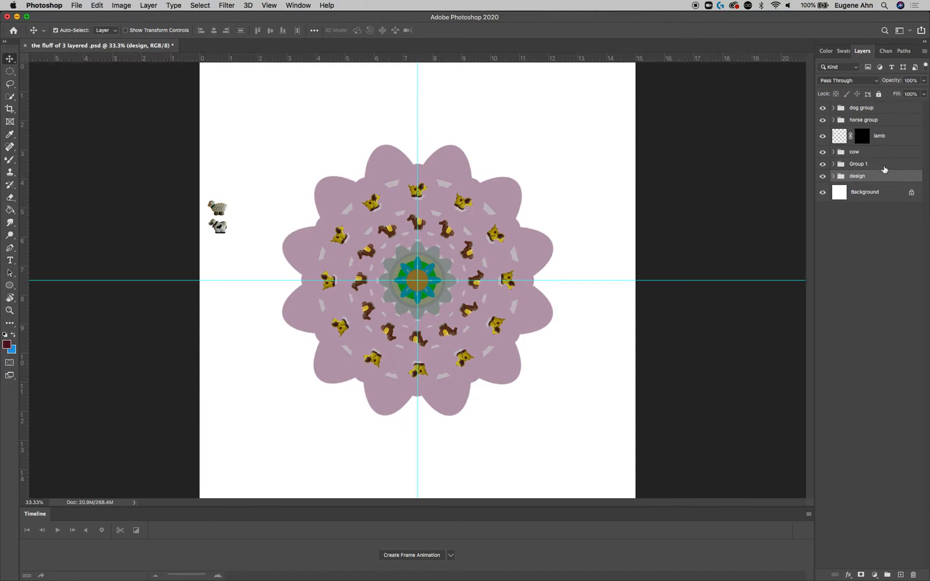
pyautogui.moveTo(883, 168); pyautogui.dragTo(885, 192)
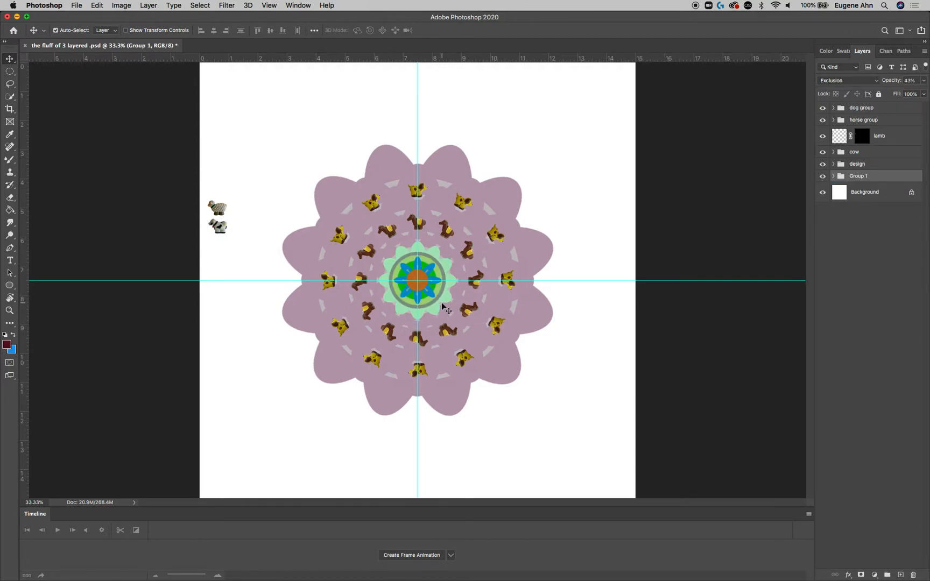
pyautogui.click(924, 81)
pyautogui.moveTo(891, 95); pyautogui.dragTo(890, 94)
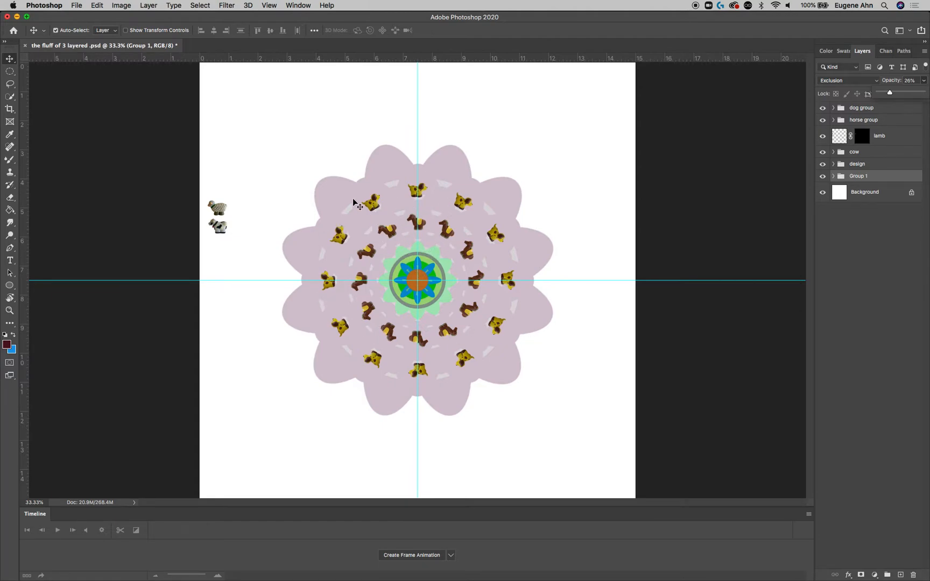
# - Hide Group 1 and duplicate the design group
pyautogui.click(822, 177)
pyautogui.click(859, 165)
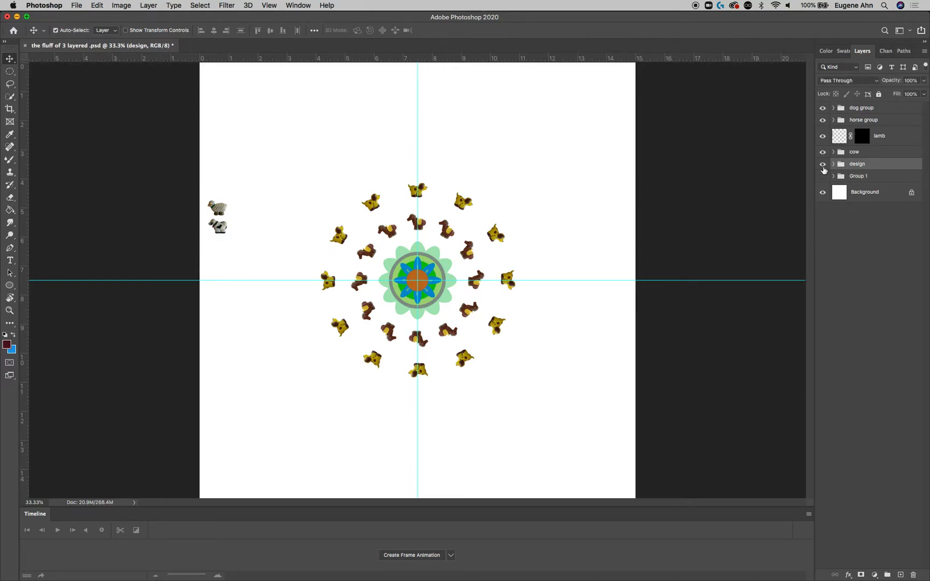
pyautogui.rightClick(896, 165)
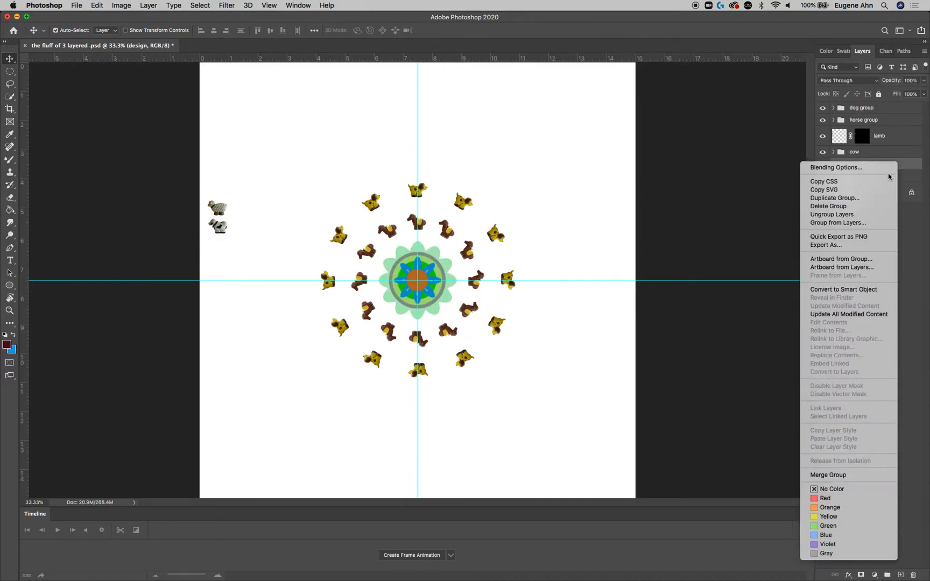
pyautogui.click(873, 200)
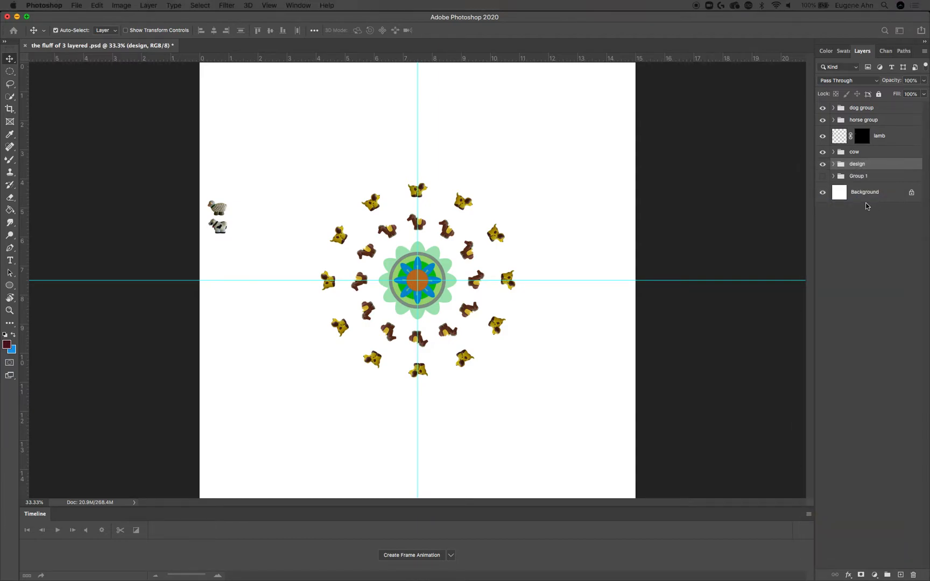
pyautogui.press('Return')
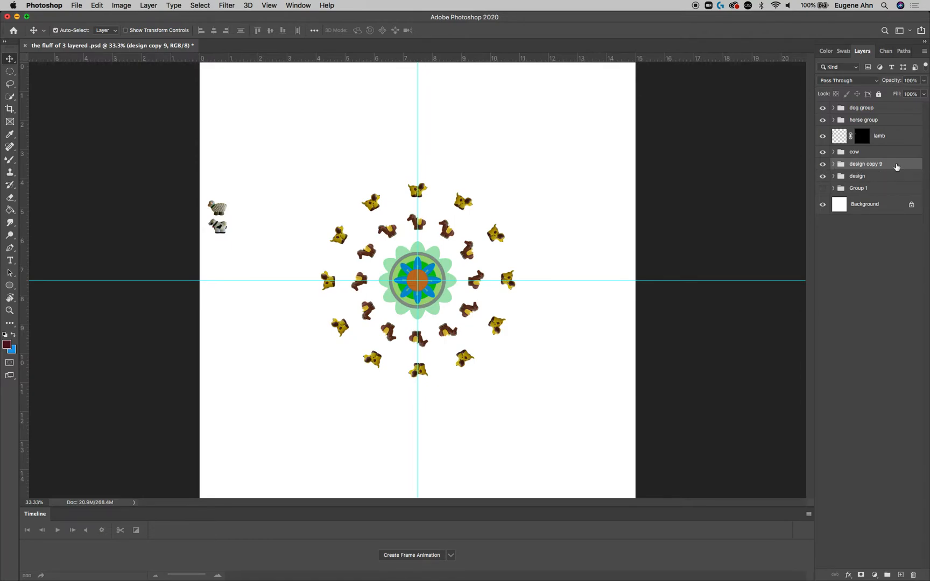
# - Merge the duplicated design group into a single layer and hide the original design group
pyautogui.rightClick(897, 167)
pyautogui.click(901, 167)
pyautogui.click(822, 166)
pyautogui.click(823, 166)
pyautogui.click(149, 5)
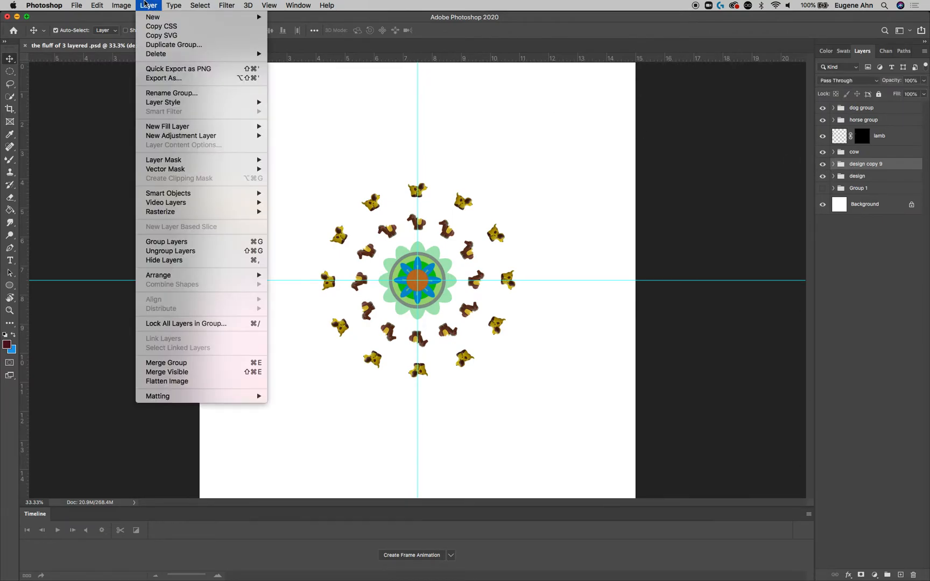
pyautogui.click(189, 363)
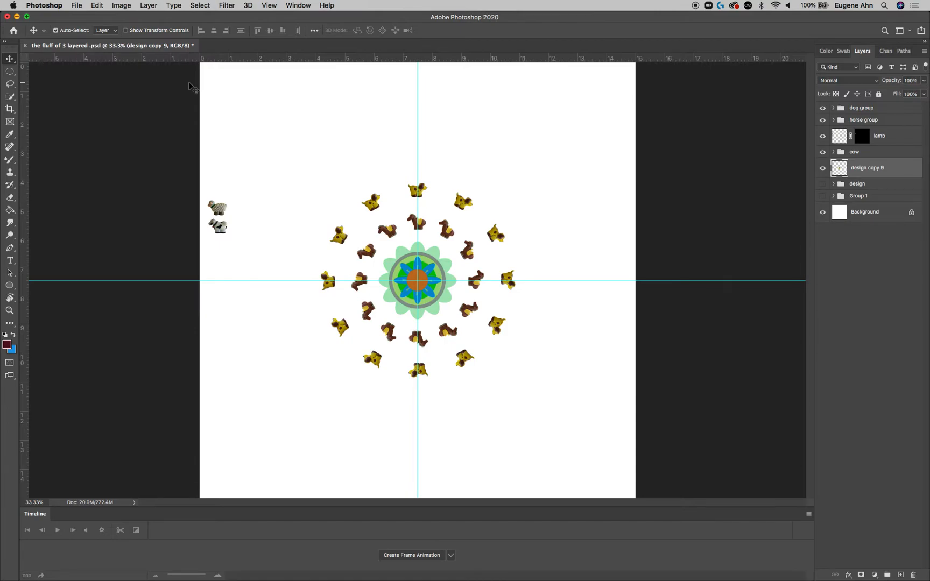
# - Free-transform the merged flower layer, scaling it to 120% in width and height and rotating it 5 degrees
pyautogui.click(97, 5)
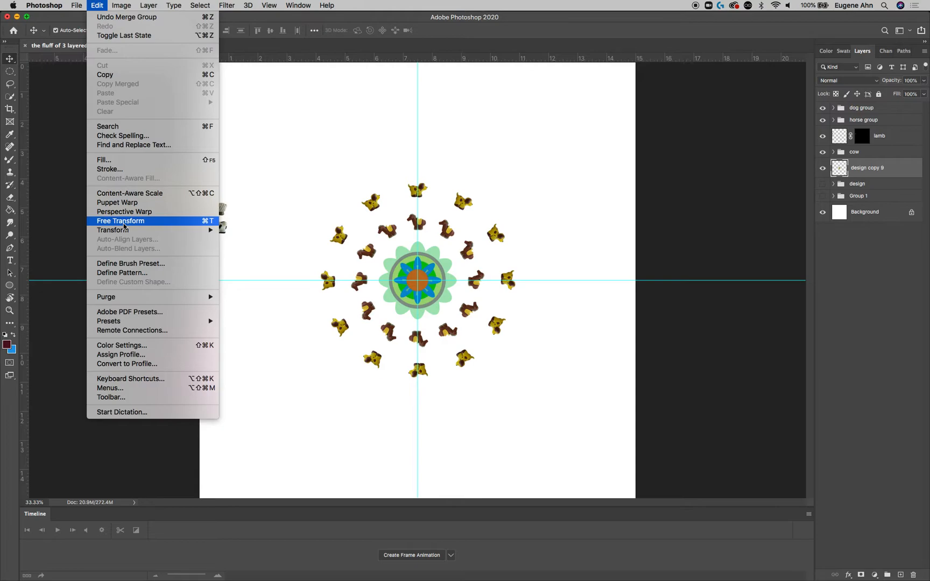
pyautogui.moveTo(125, 231)
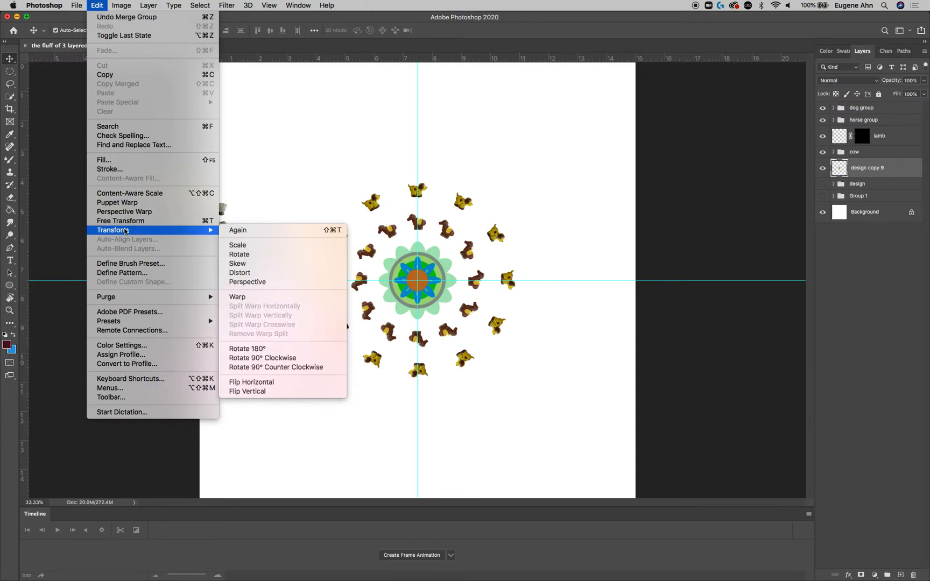
pyautogui.click(169, 221)
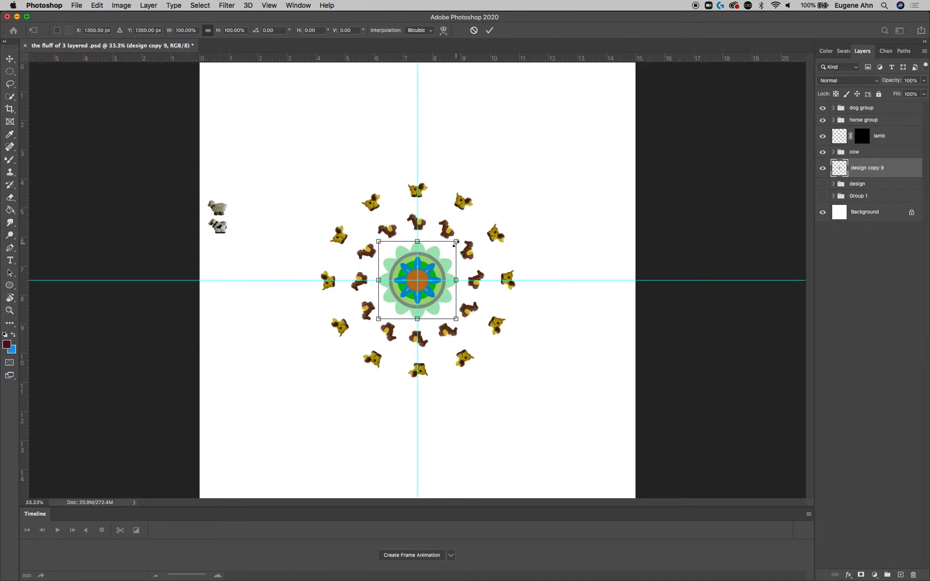
pyautogui.moveTo(455, 241)
pyautogui.mouseDown()
pyautogui.moveTo(486, 218)
pyautogui.moveTo(492, 233)
pyautogui.moveTo(491, 220)
pyautogui.moveTo(436, 266)
pyautogui.moveTo(462, 244)
pyautogui.mouseUp()
pyautogui.click(186, 30)
pyautogui.write('12')
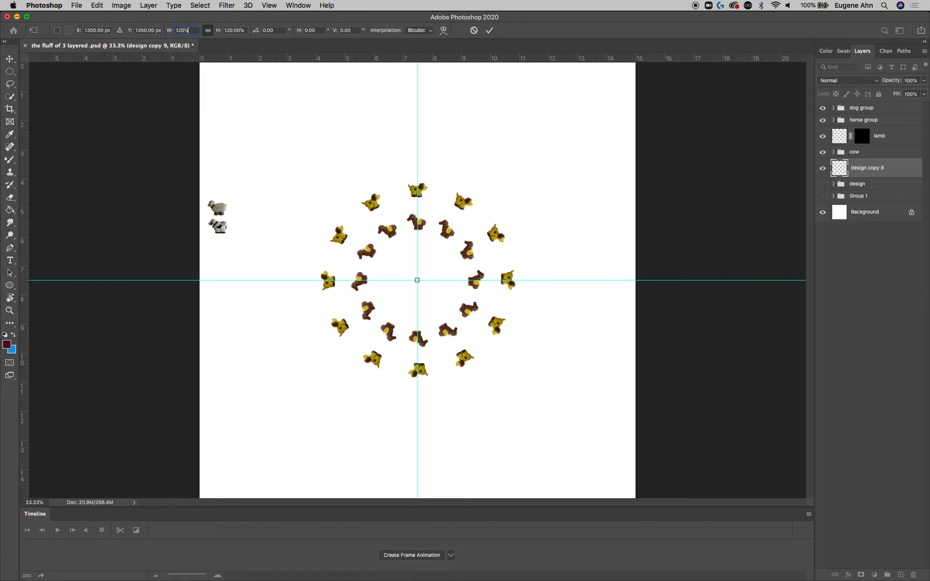
pyautogui.write('0')
pyautogui.press('Tab')
pyautogui.press('Tab')
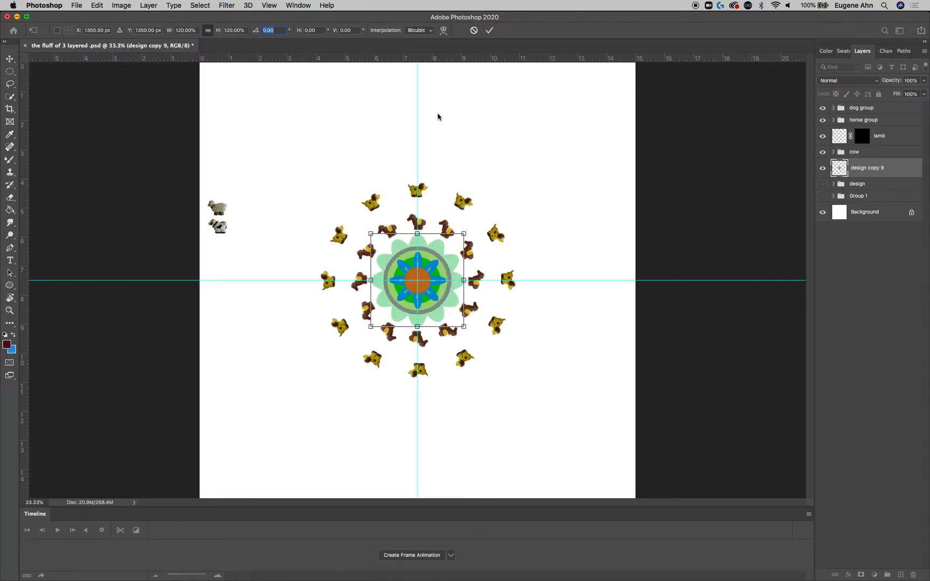
pyautogui.write('5')
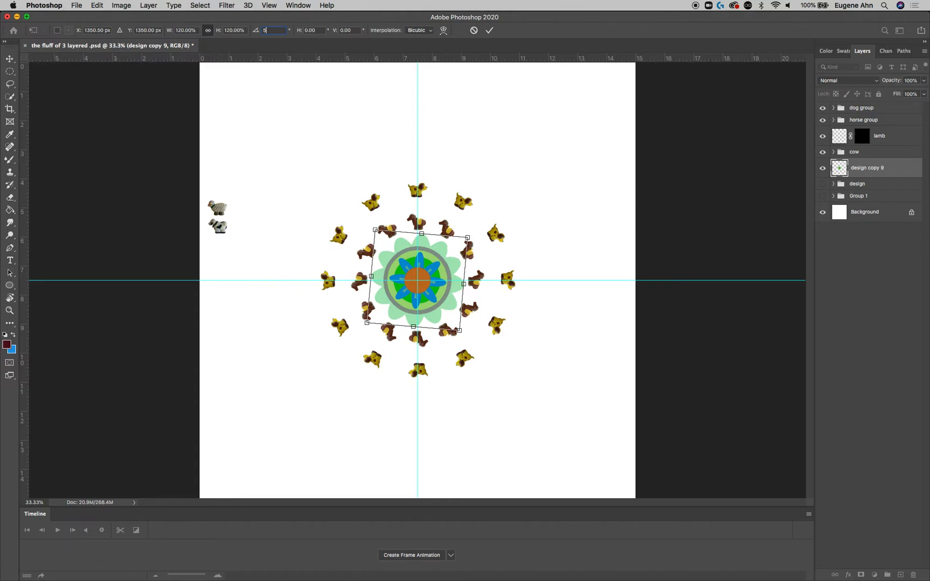
pyautogui.press('Return')
pyautogui.press('Return')
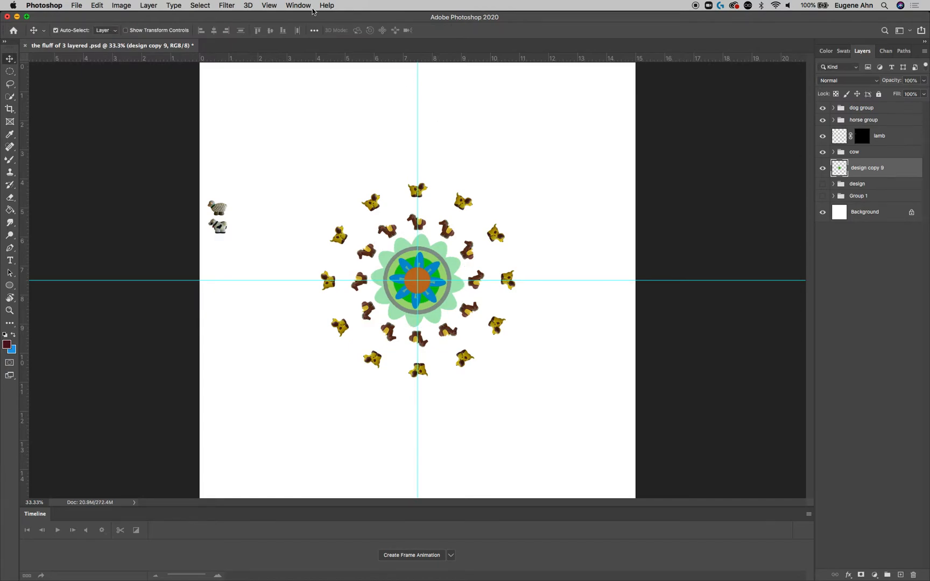
pyautogui.click(101, 5)
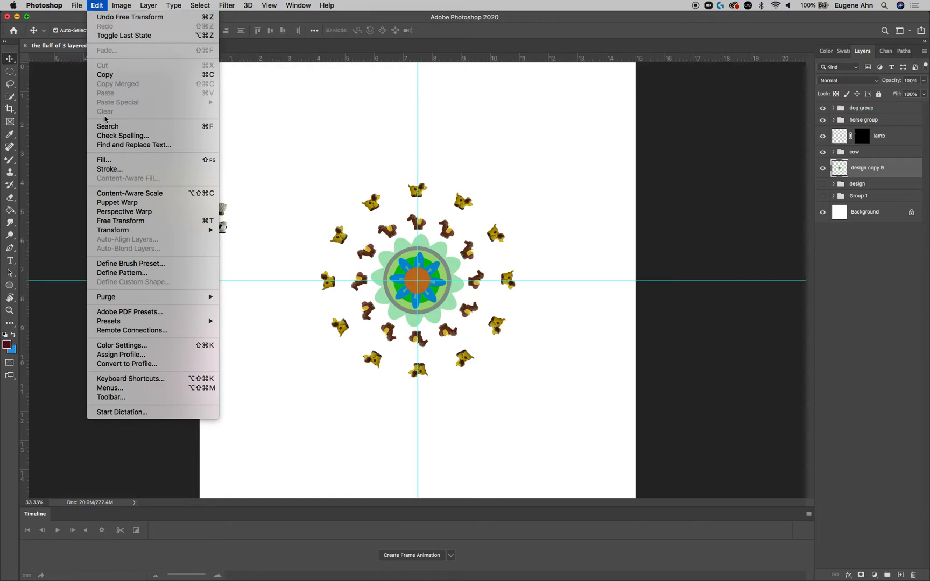
pyautogui.moveTo(127, 235)
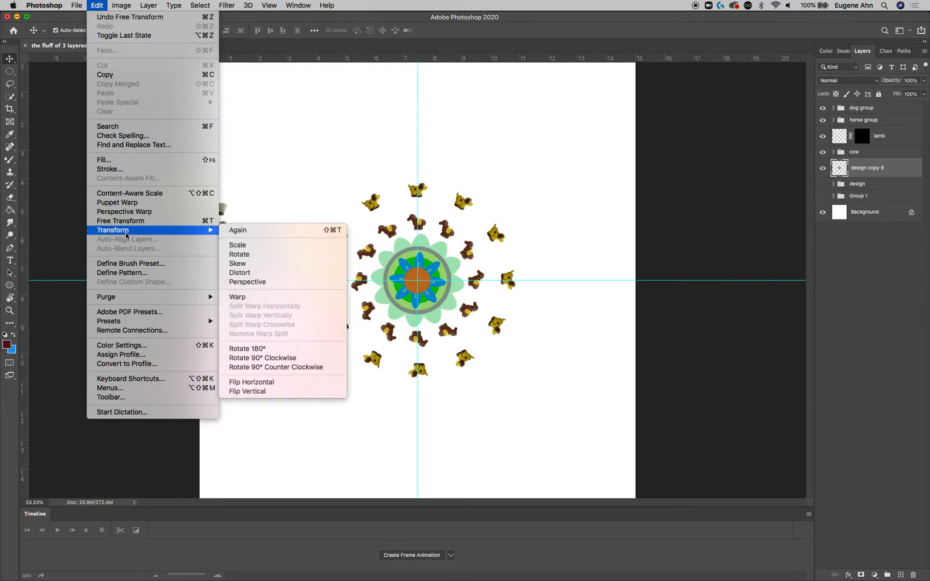
pyautogui.click(247, 232)
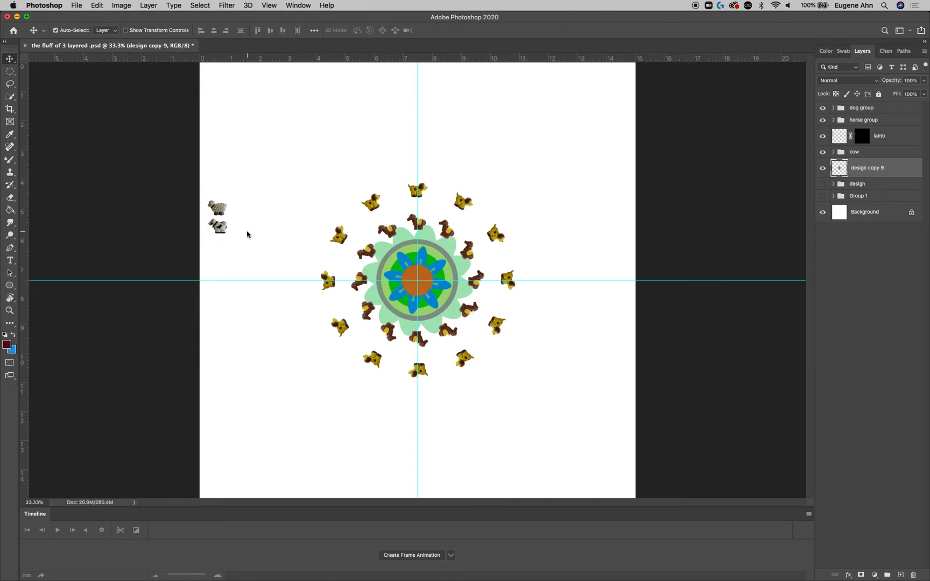
pyautogui.press('super+z')
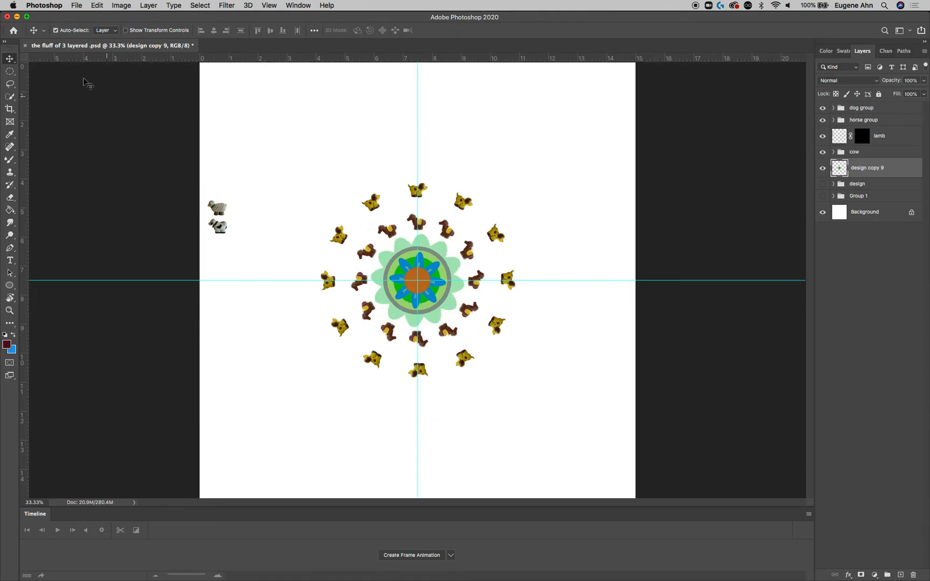
# - Create three successive duplicates of the merged flower layer, each repeating the last scale and rotation transform
pyautogui.click(99, 4)
pyautogui.moveTo(134, 232)
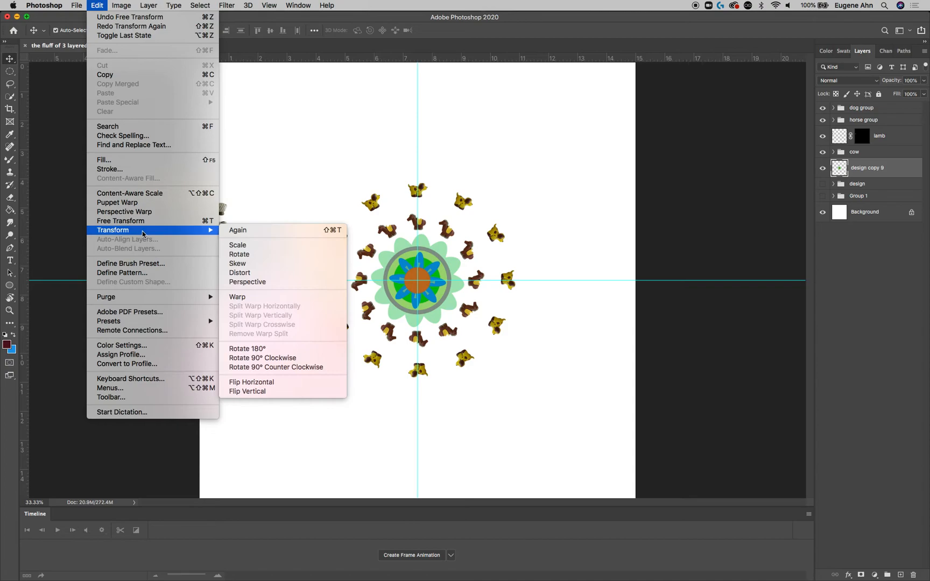
pyautogui.click(235, 231)
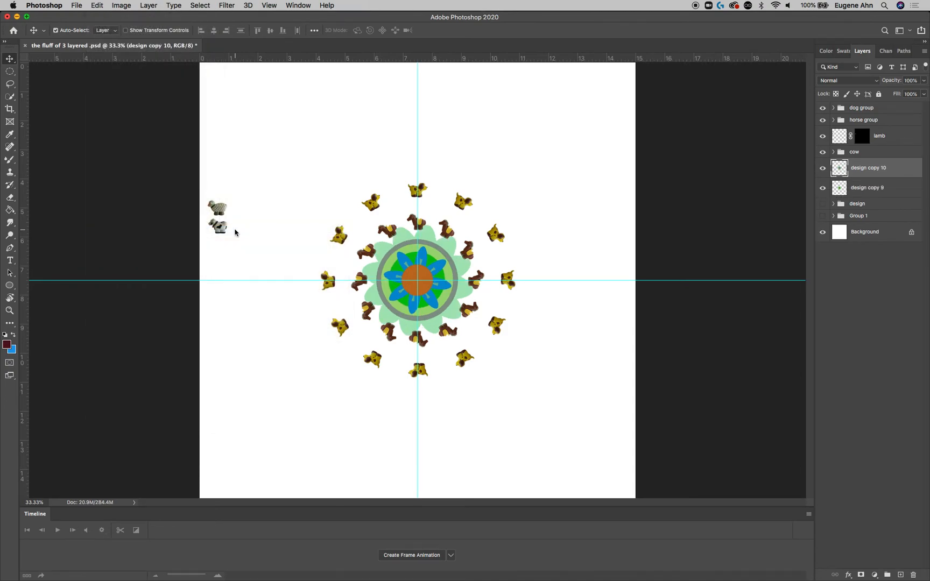
pyautogui.click(97, 5)
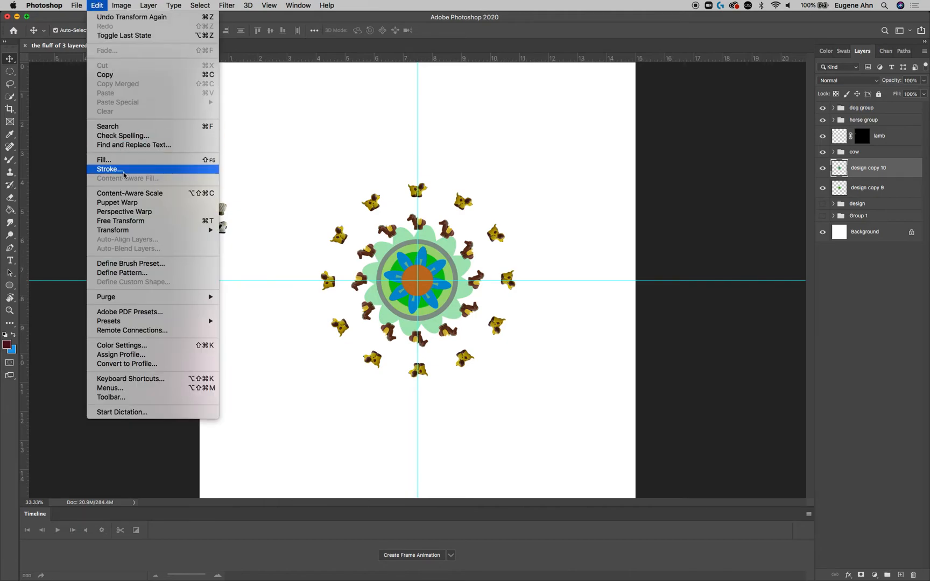
pyautogui.moveTo(128, 232)
pyautogui.keyDown('alt'); pyautogui.click(234, 232); pyautogui.keyUp('alt')
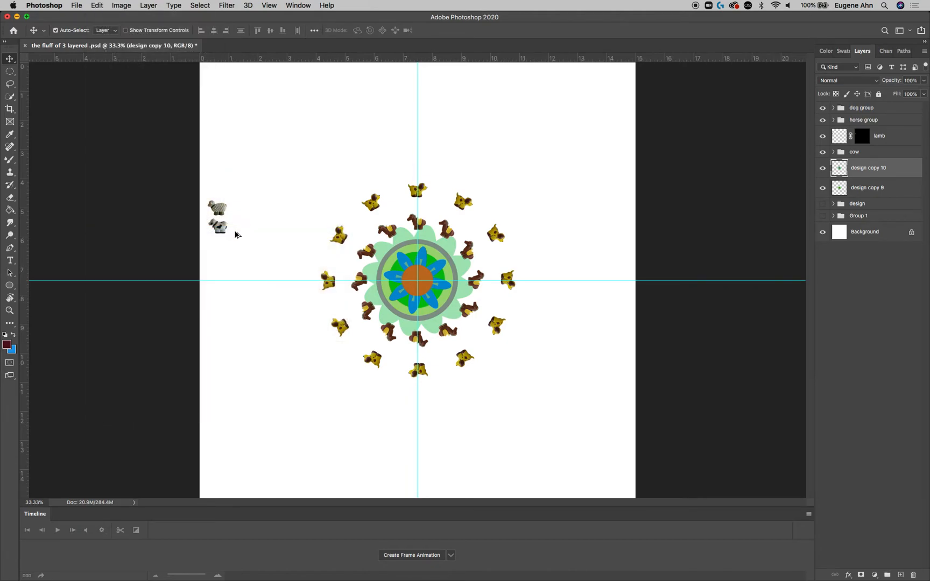
pyautogui.click(97, 5)
pyautogui.moveTo(124, 231)
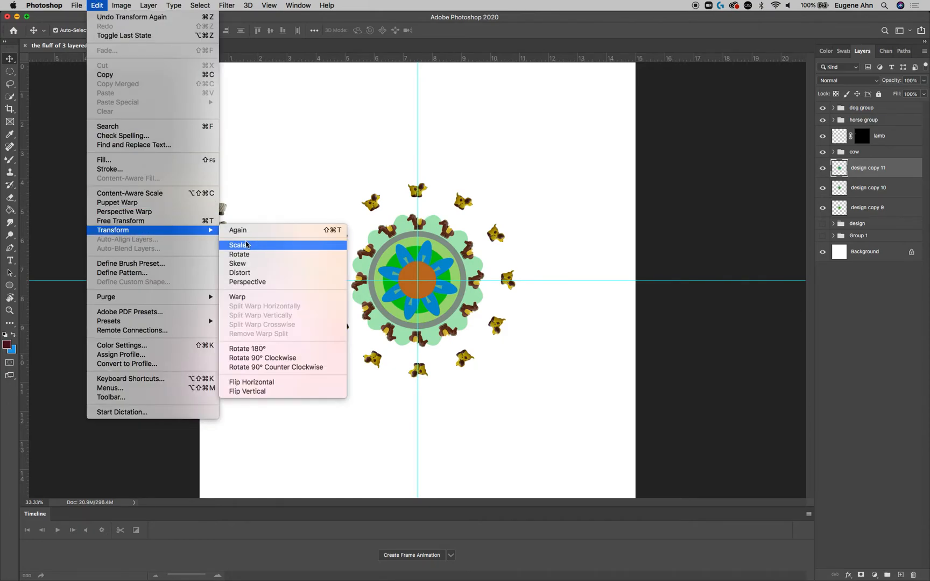
pyautogui.keyDown('alt'); pyautogui.click(234, 231); pyautogui.keyUp('alt')
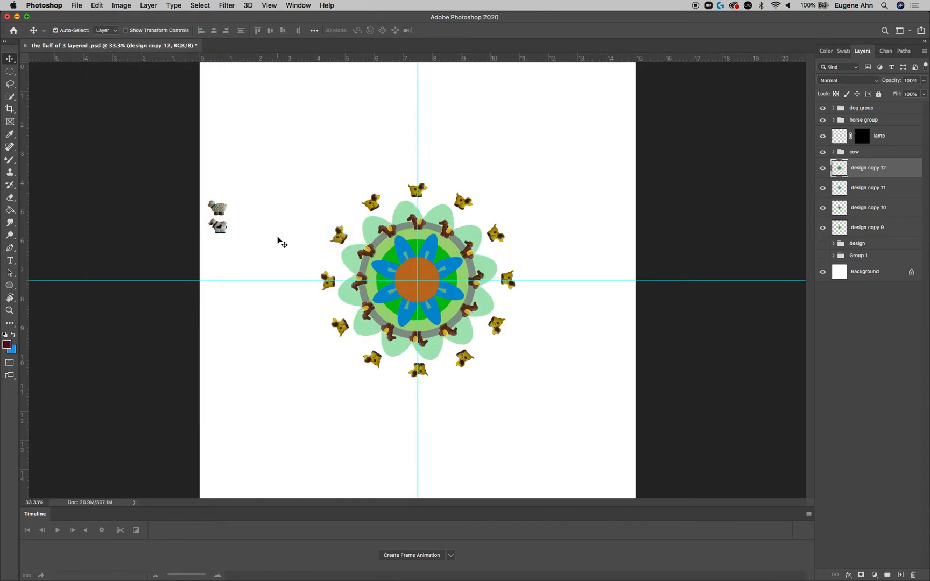
# - Add six more progressively larger, rotated flower duplicates by repeating the transform on a copy
pyautogui.press('super+alt+shift+t')
pyautogui.press('super+alt+shift+t')
pyautogui.press('super+alt+shift+t')
pyautogui.press('super+alt+shift+t')
pyautogui.press('super+alt+shift+t')
pyautogui.press('super+alt+shift+t')
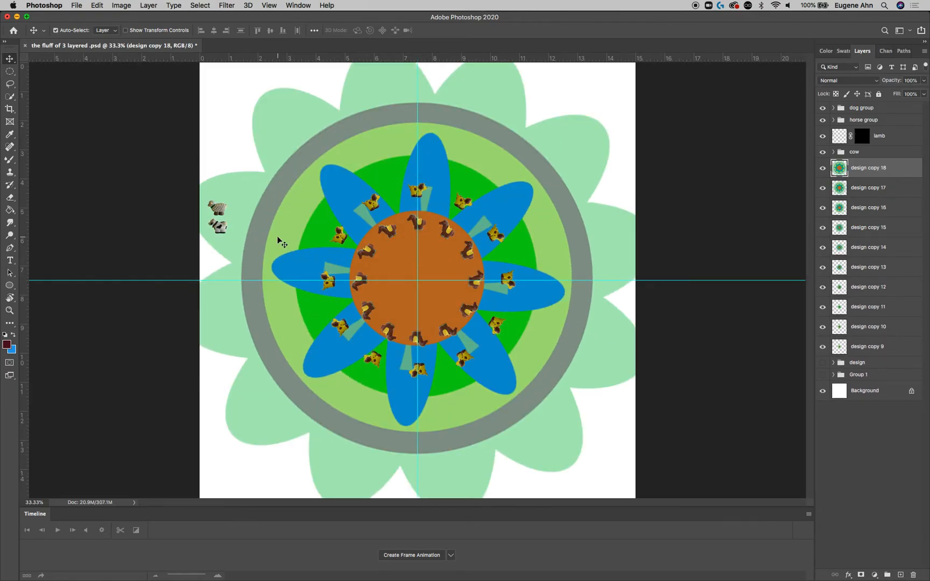
# - Hide the two largest flower copies, design copy 18 and design copy 17, and delete both layers
pyautogui.click(822, 169)
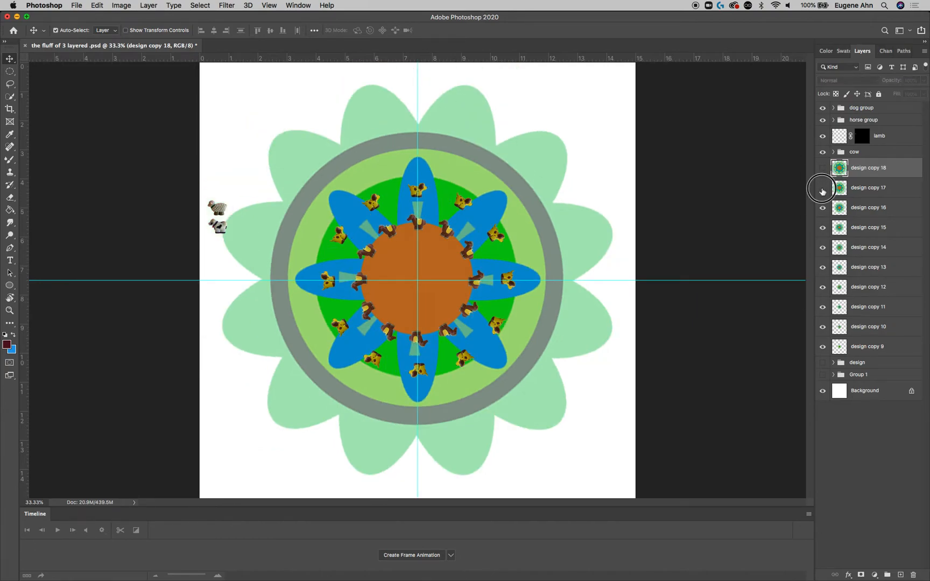
pyautogui.click(823, 188)
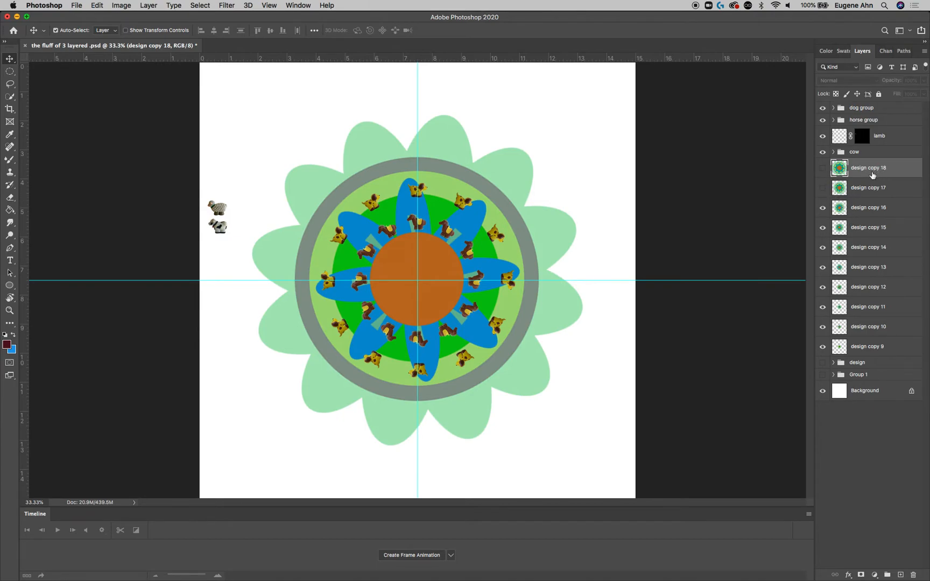
pyautogui.keyDown('shift'); pyautogui.click(903, 194); pyautogui.keyUp('shift')
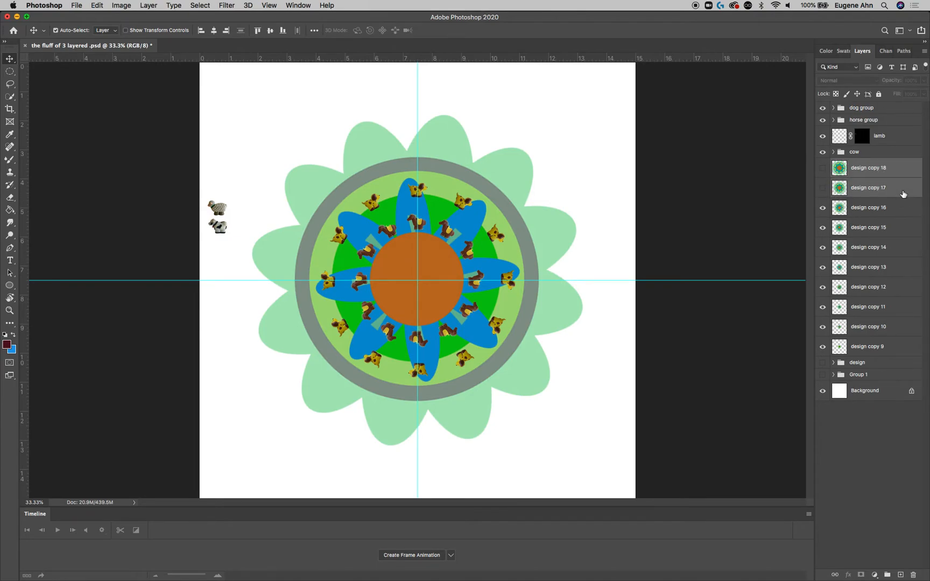
pyautogui.rightClick(904, 193)
pyautogui.click(849, 215)
pyautogui.click(536, 195)
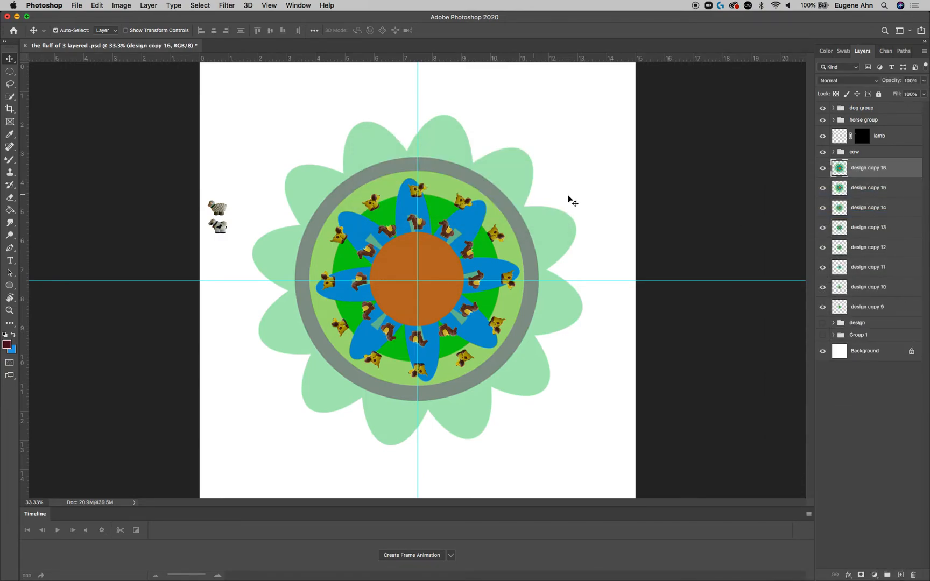
# - Group the eight remaining flower copies and reverse their stacking order so the smallest is on top and the largest at the back
pyautogui.keyDown('shift'); pyautogui.click(894, 309); pyautogui.keyUp('shift')
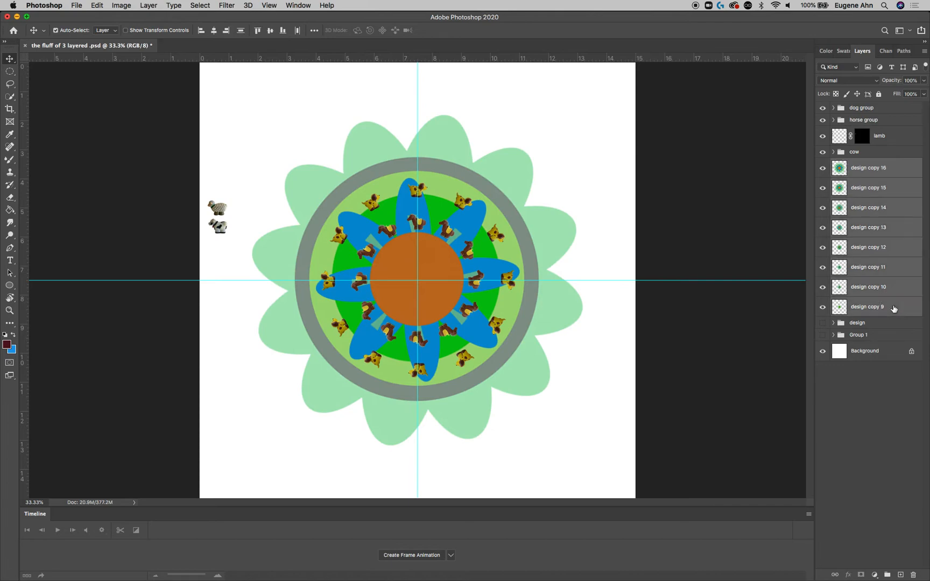
pyautogui.press('super+g')
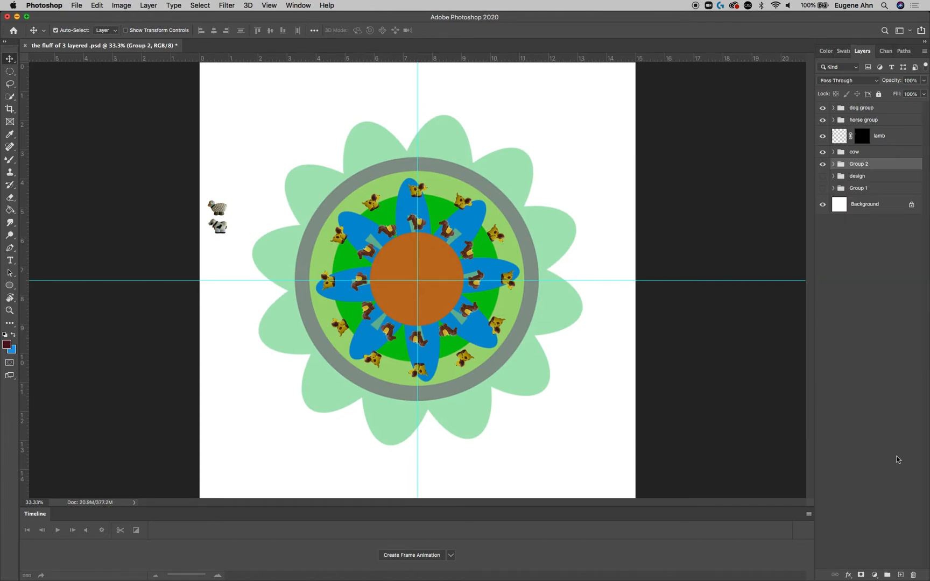
pyautogui.click(834, 164)
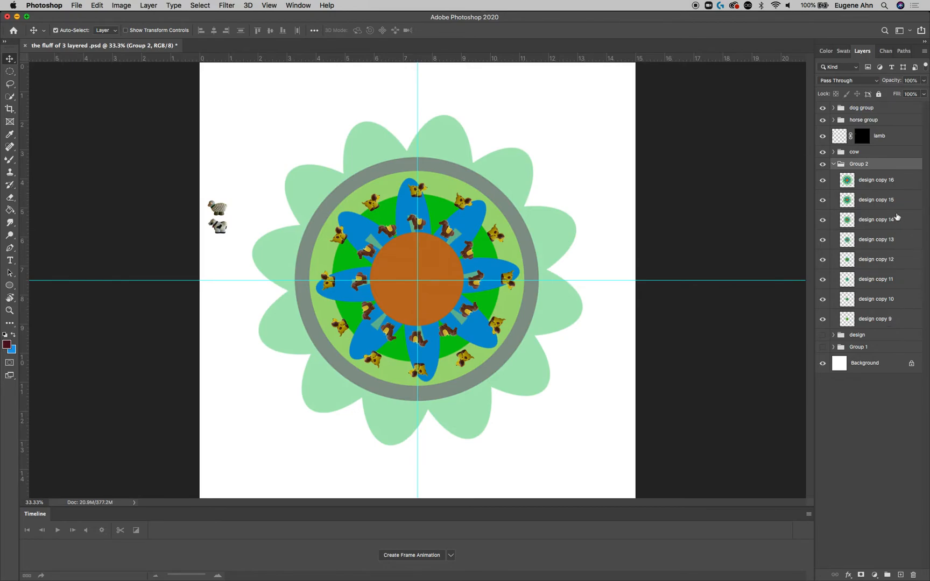
pyautogui.moveTo(898, 197); pyautogui.dragTo(899, 176)
pyautogui.moveTo(899, 215); pyautogui.dragTo(895, 172)
pyautogui.moveTo(898, 241); pyautogui.dragTo(896, 172)
pyautogui.moveTo(898, 260); pyautogui.dragTo(896, 172)
pyautogui.moveTo(901, 280); pyautogui.dragTo(897, 171)
pyautogui.moveTo(900, 302); pyautogui.dragTo(897, 172)
pyautogui.moveTo(895, 321); pyautogui.dragTo(897, 174)
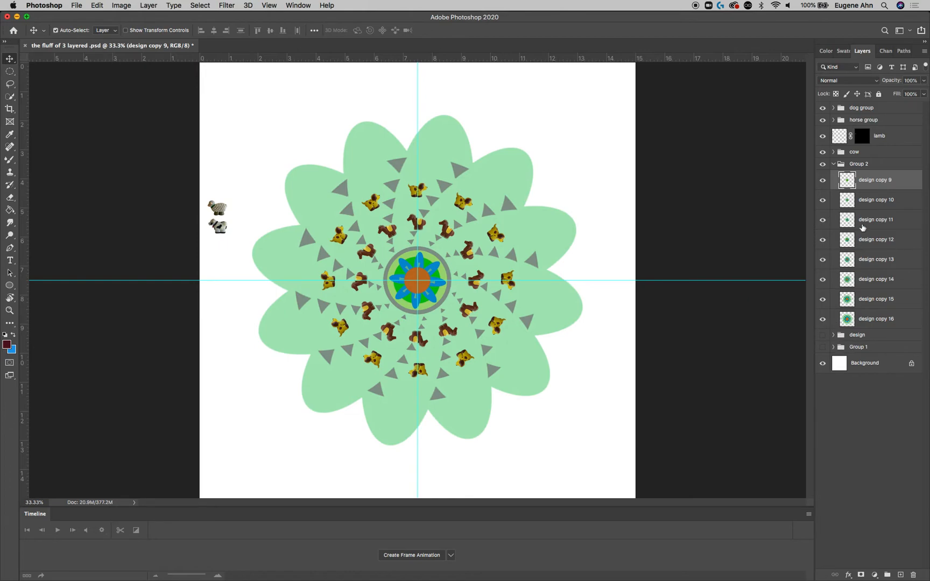
# - Collapse the new group of flower copies and rename it "pattern background"
pyautogui.click(877, 164)
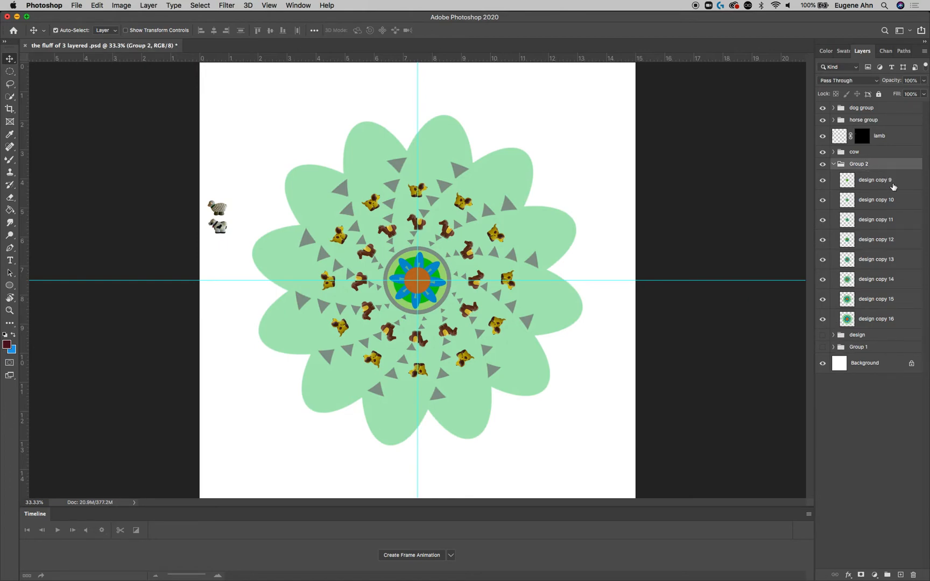
pyautogui.click(833, 164)
pyautogui.doubleClick(859, 164)
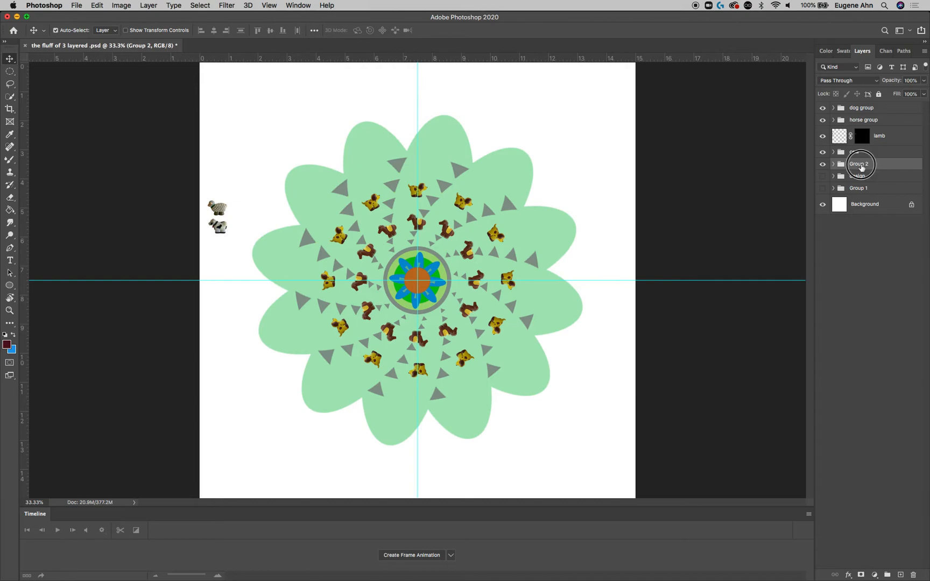
pyautogui.write('pattern background')
pyautogui.press('Return')
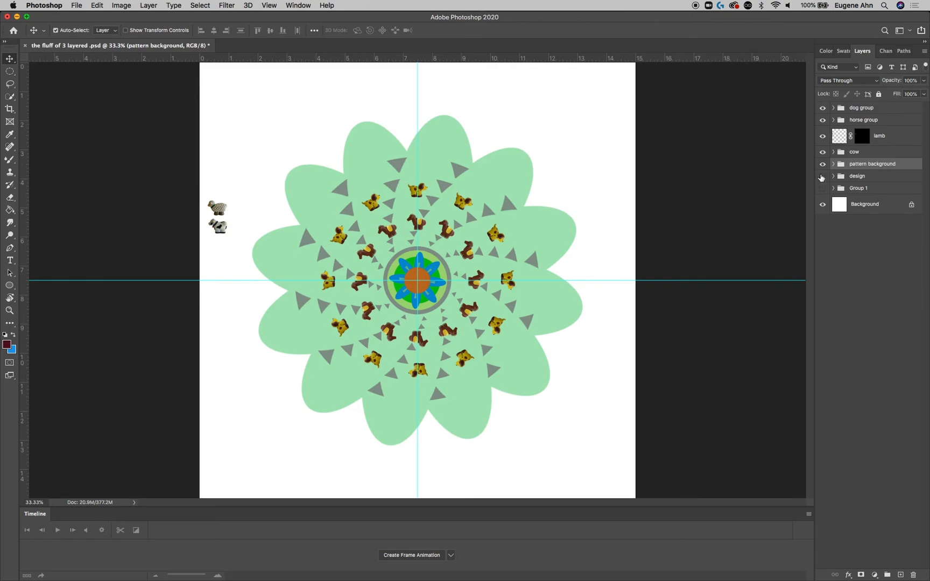
# - Move the "pattern background" group below the "design" group and toggle its visibility to compare the artwork with and without it
pyautogui.moveTo(903, 164); pyautogui.dragTo(897, 182)
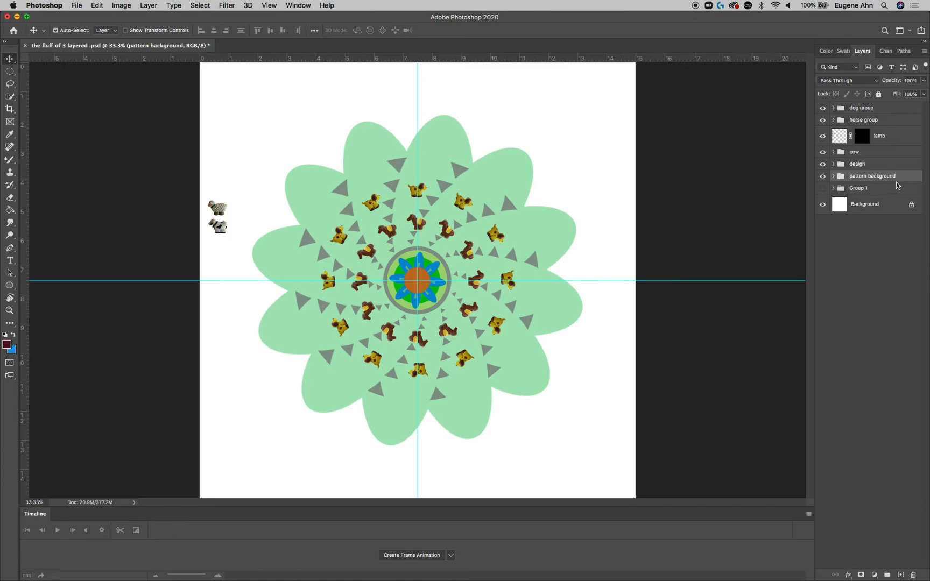
pyautogui.click(823, 176)
pyautogui.click(822, 178)
pyautogui.click(823, 178)
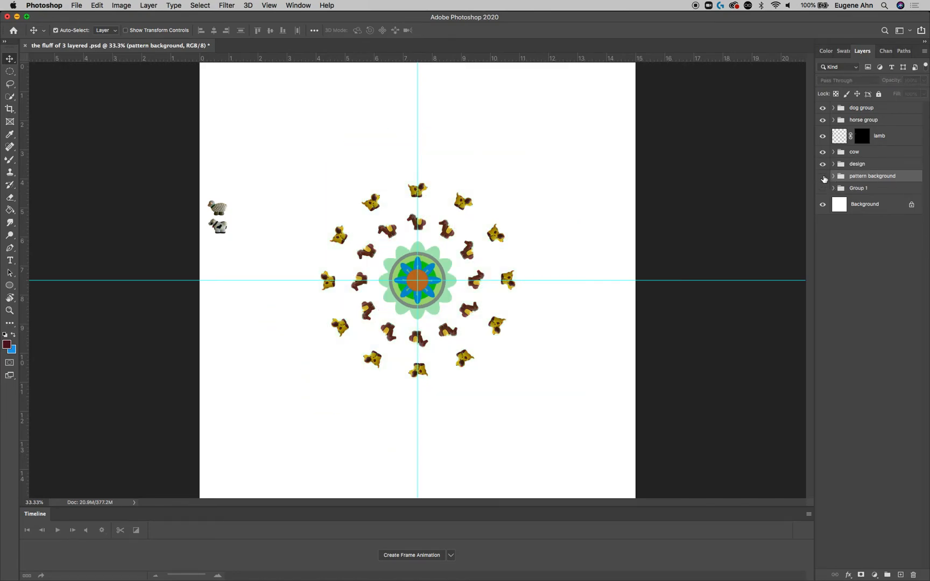
pyautogui.click(823, 177)
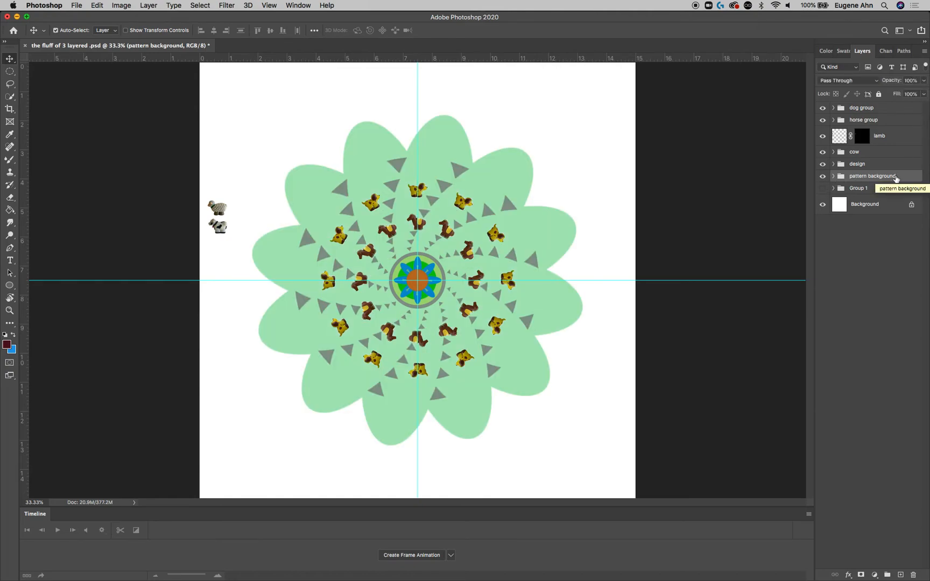
# - Set the "pattern background" group's blend mode to Difference and its opacity to 34%
pyautogui.click(863, 81)
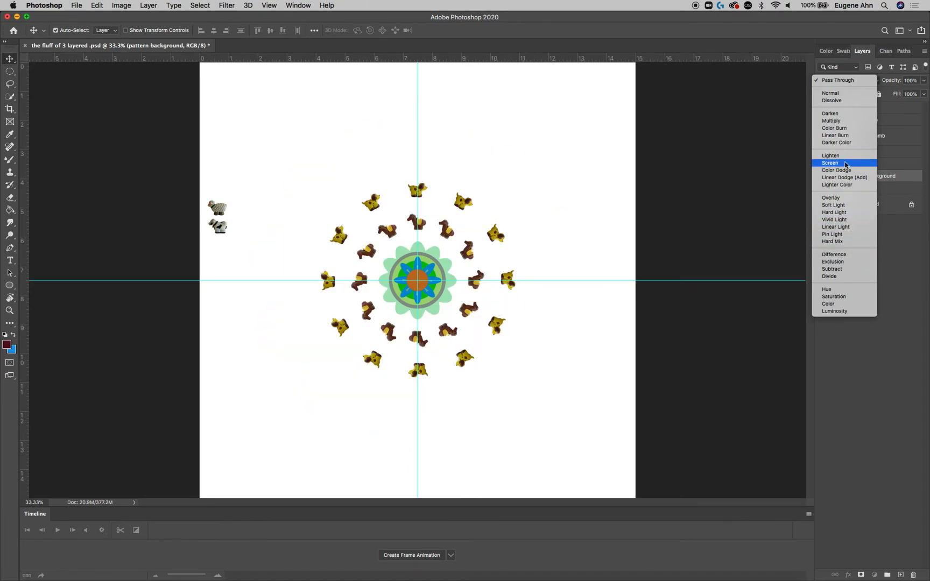
pyautogui.click(852, 257)
pyautogui.click(924, 83)
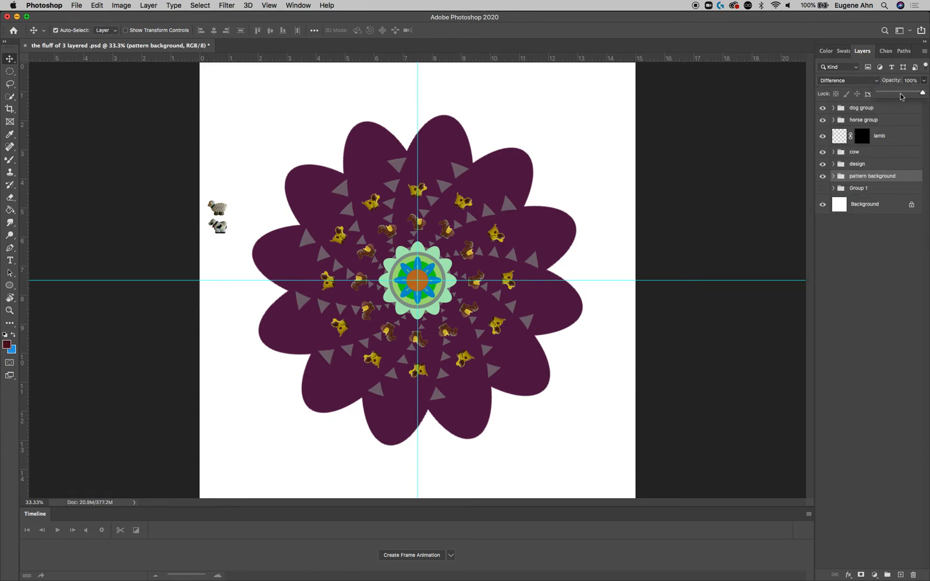
pyautogui.click(901, 93)
pyautogui.click(892, 95)
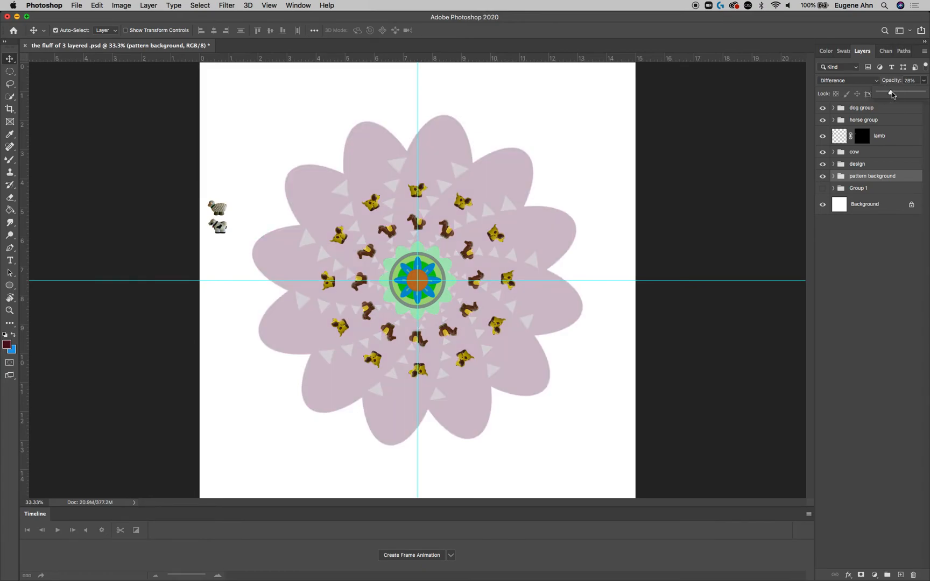
pyautogui.moveTo(892, 95); pyautogui.dragTo(894, 95)
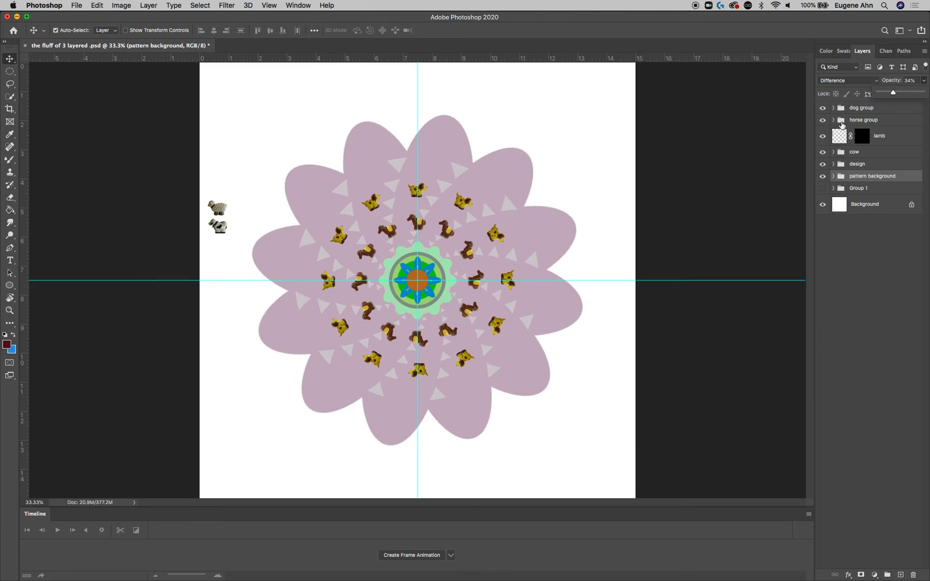
# - Identify the cow group by toggling its visibility and move it above the lamb layer in the stacking order
pyautogui.click(823, 152)
pyautogui.click(823, 151)
pyautogui.click(853, 153)
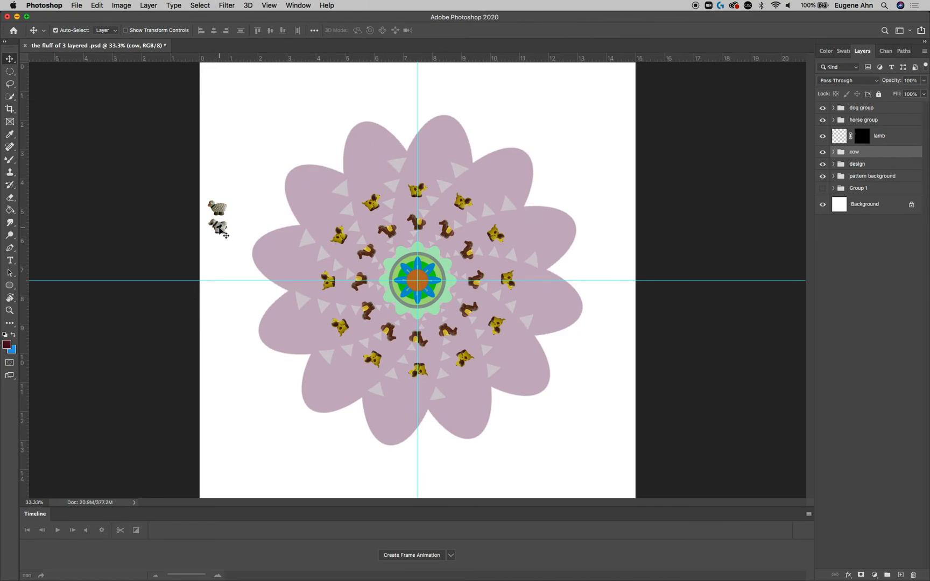
pyautogui.moveTo(876, 153); pyautogui.dragTo(884, 128)
pyautogui.press('super+z')
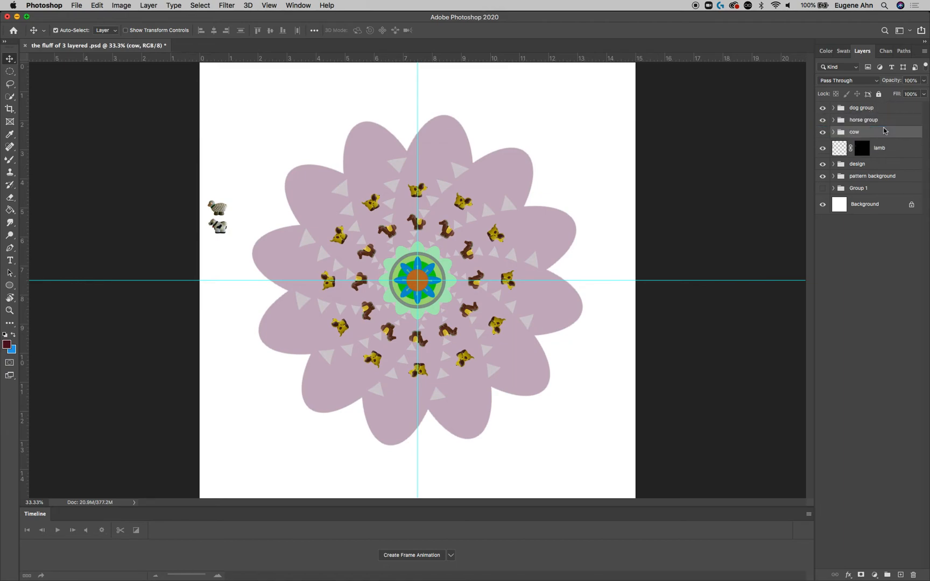
# - Place the cow on the vertical guide near the top of the large flower and nudge it slightly downward
pyautogui.moveTo(219, 227); pyautogui.dragTo(416, 134)
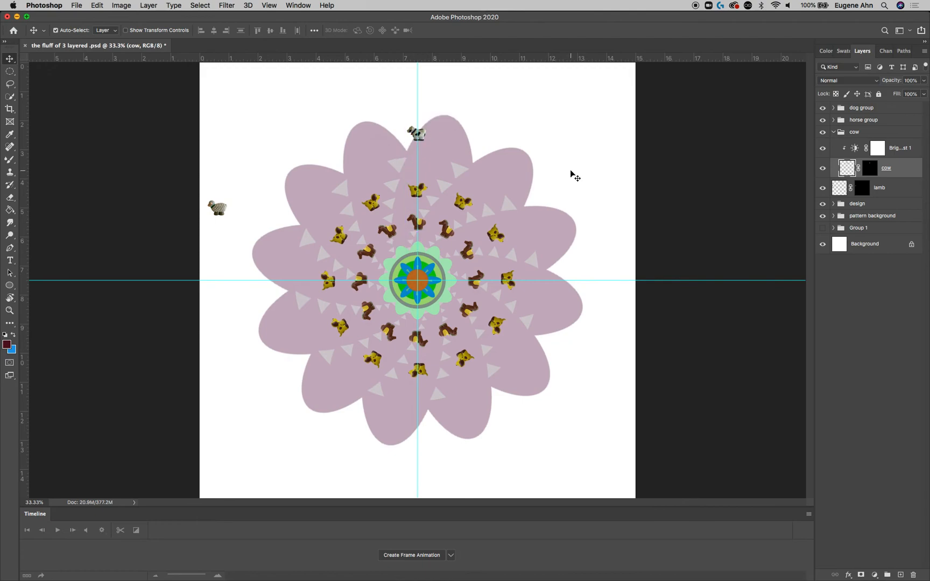
pyautogui.hotkey('shift', 'Down')
pyautogui.hotkey('shift', 'Down')
pyautogui.hotkey('shift', 'Down')
# - Rotate the whole cow group by -15° around the intersection of the guides at the mandala's center
pyautogui.click(893, 134)
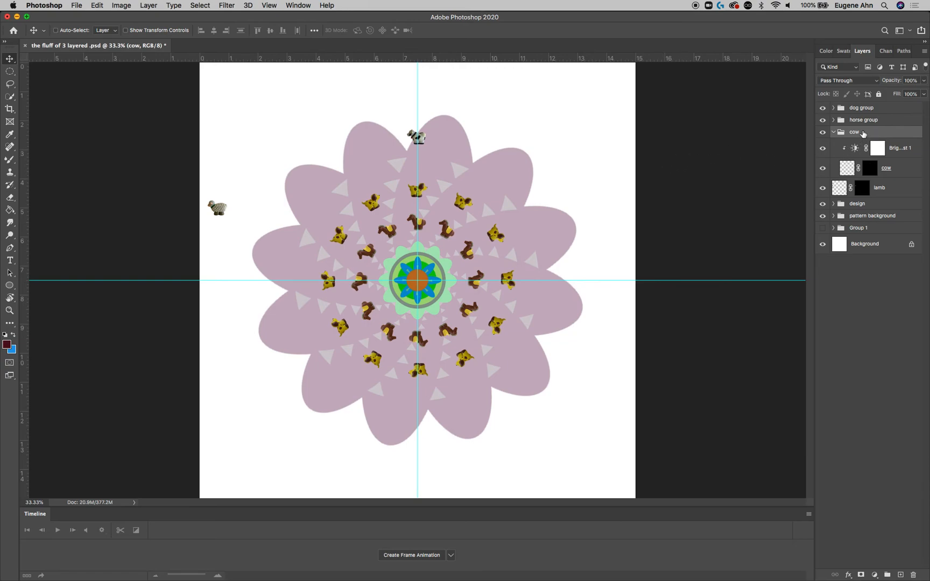
pyautogui.press('super+t')
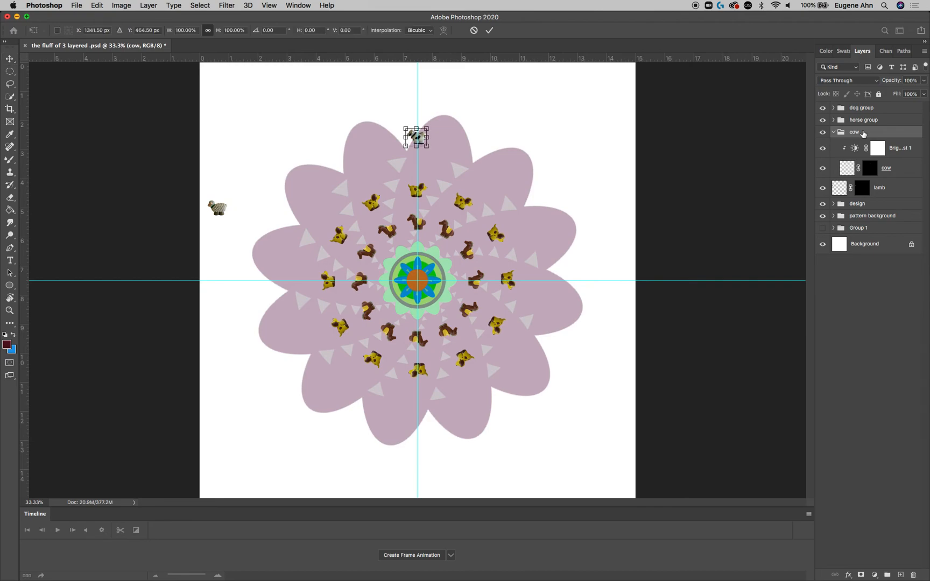
pyautogui.keyDown('alt'); pyautogui.click(418, 283); pyautogui.keyUp('alt')
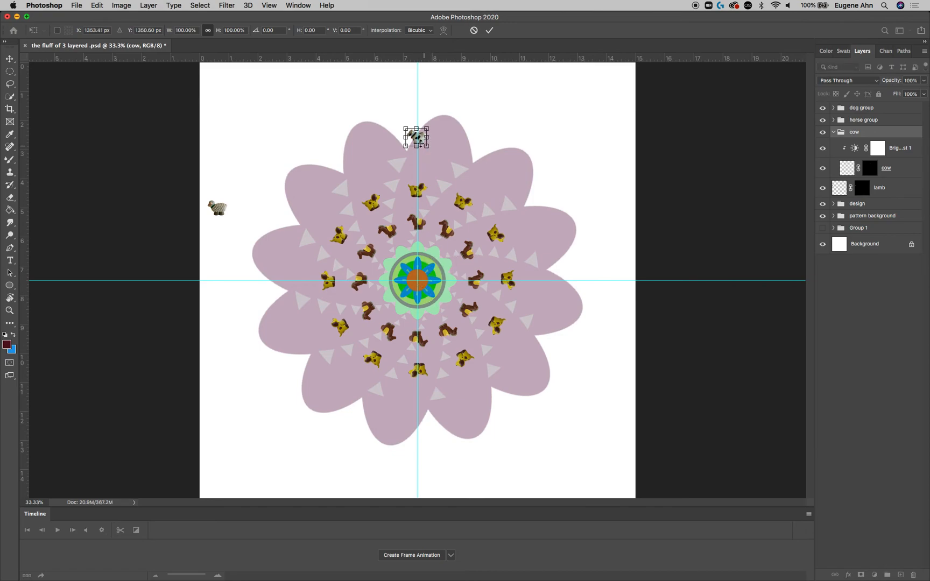
pyautogui.click(276, 30)
pyautogui.write('15')
pyautogui.press('BackSpace')
pyautogui.press('BackSpace')
pyautogui.write('-15')
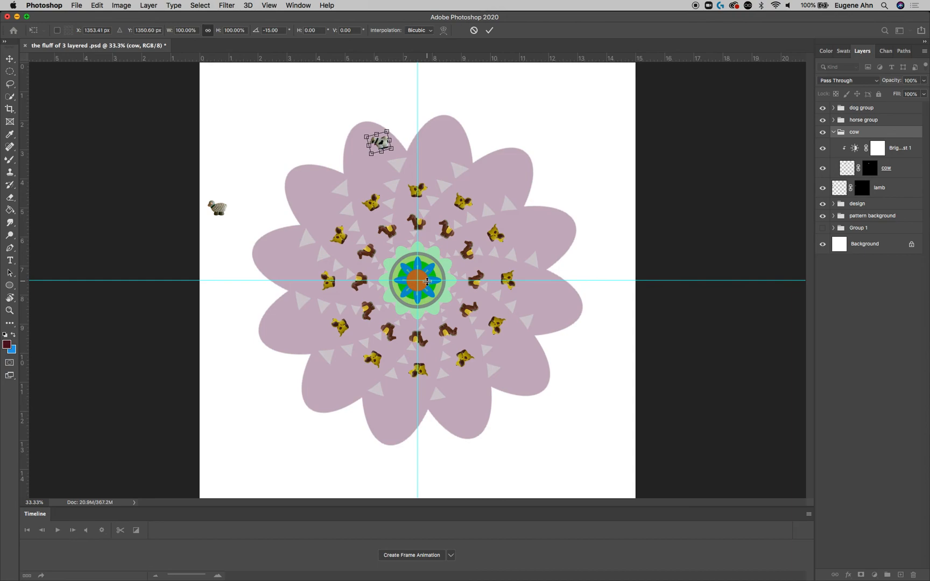
pyautogui.press('Return')
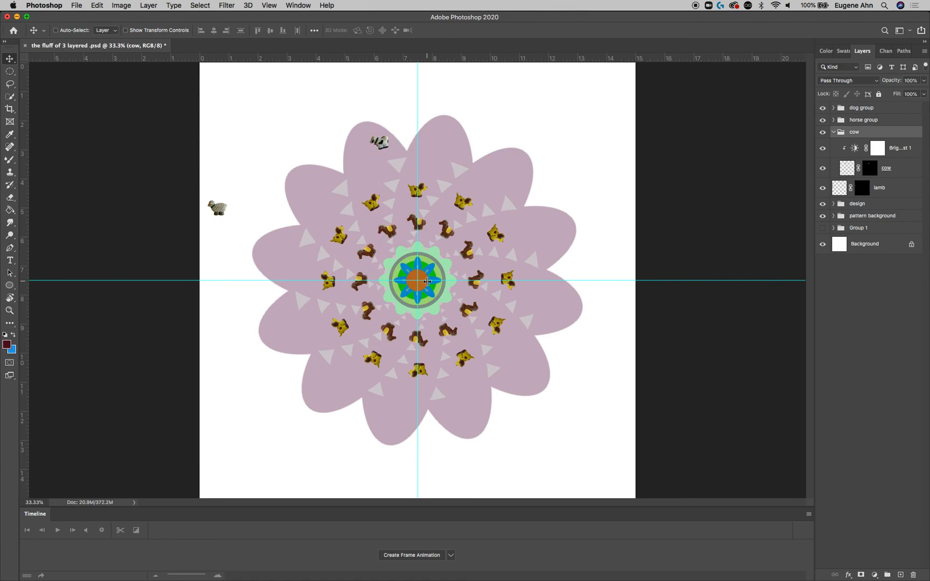
# - Repeat the rotation of the cow group two more times and merge the group into a single layer
pyautogui.press('super+shift+t')
pyautogui.press('super+shift+t')
pyautogui.rightClick(868, 131)
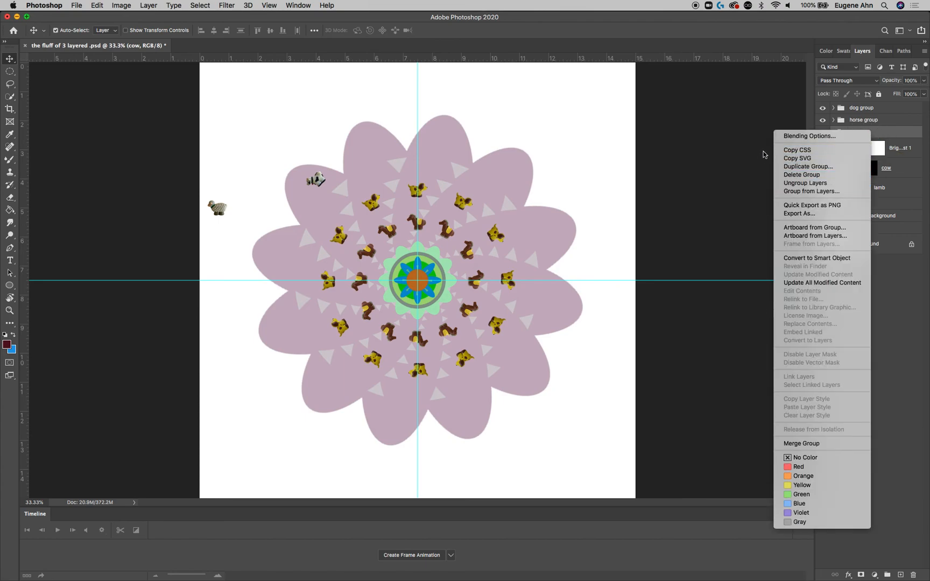
pyautogui.click(779, 123)
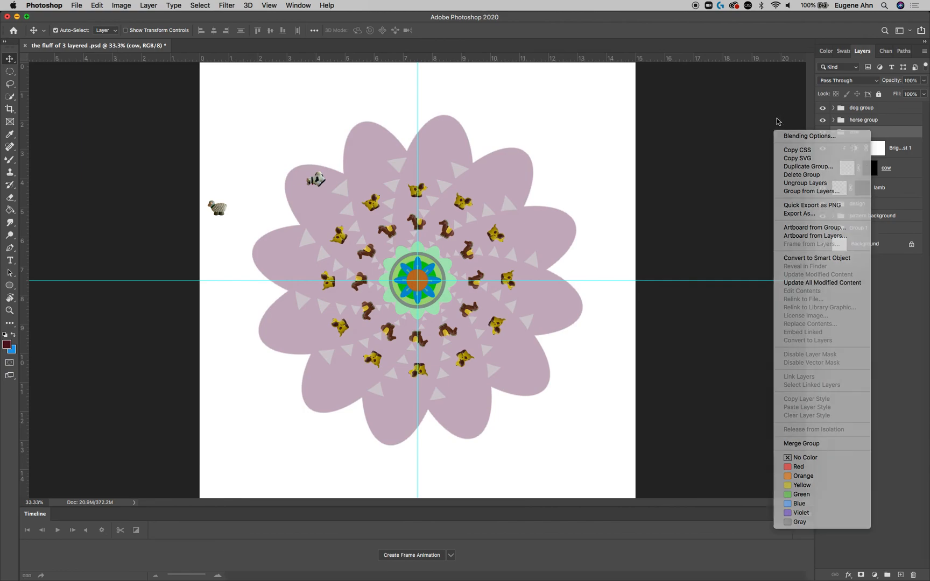
pyautogui.click(149, 5)
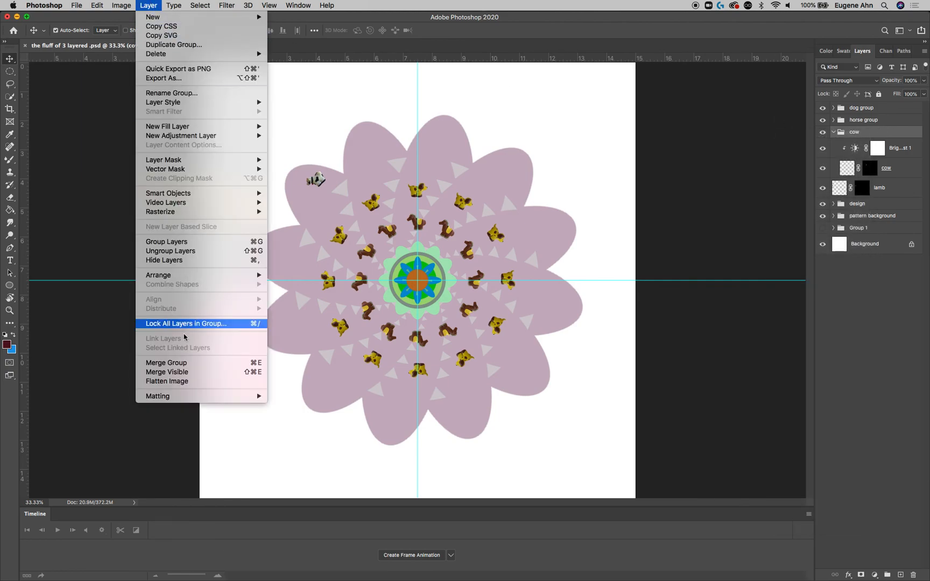
pyautogui.click(166, 362)
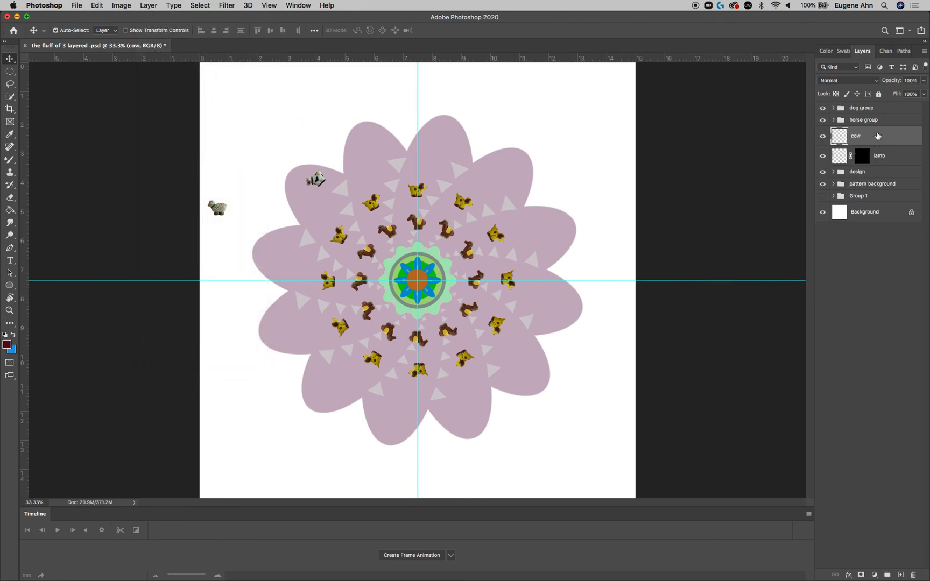
# - Complete the outer ring with 23 rotated cow duplicates by repeating the transform on a copy
pyautogui.press('alt+shift+super+t')
pyautogui.press('alt+shift+super+t')
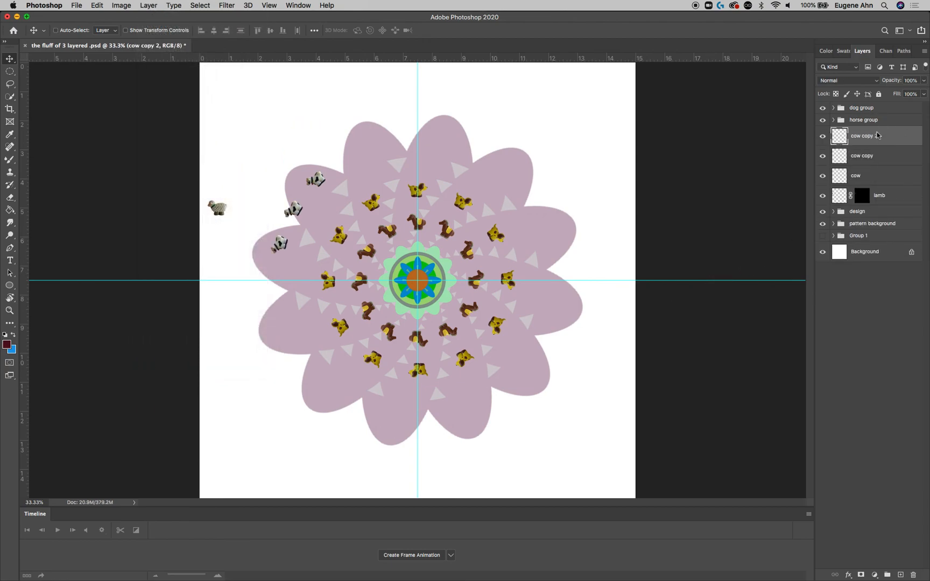
pyautogui.press('alt+shift+super+t')
pyautogui.press('alt+shift+super+t')
pyautogui.press('alt+shift+super+t')
pyautogui.press('alt+shift+super+t')
pyautogui.press('alt+shift+super+t')
pyautogui.press('alt+shift+super+t')
pyautogui.press('alt+shift+super+t')
pyautogui.press('alt+shift+super+t')
pyautogui.press('alt+shift+super+t')
pyautogui.press('alt+shift+super+t')
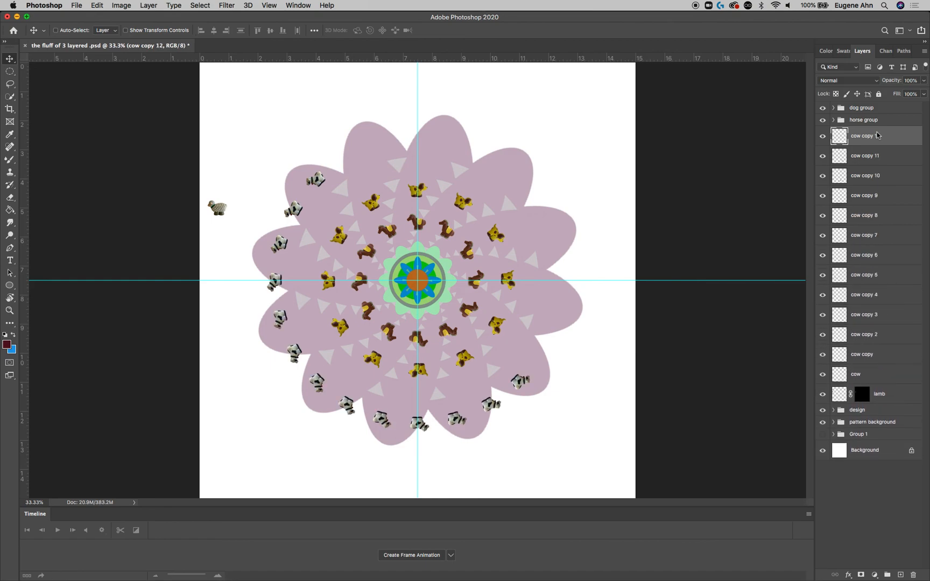
pyautogui.press('alt+shift+super+t')
pyautogui.press('alt+shift+super+t')
pyautogui.press('alt+shift+super+t')
pyautogui.press('alt+shift+super+t')
pyautogui.press('alt+shift+super+t')
pyautogui.press('alt+shift+super+t')
pyautogui.press('alt+shift+super+t')
pyautogui.press('alt+shift+super+t')
pyautogui.press('alt+shift+super+t')
pyautogui.press('alt+shift+super+t')
pyautogui.press('alt+shift+super+t')
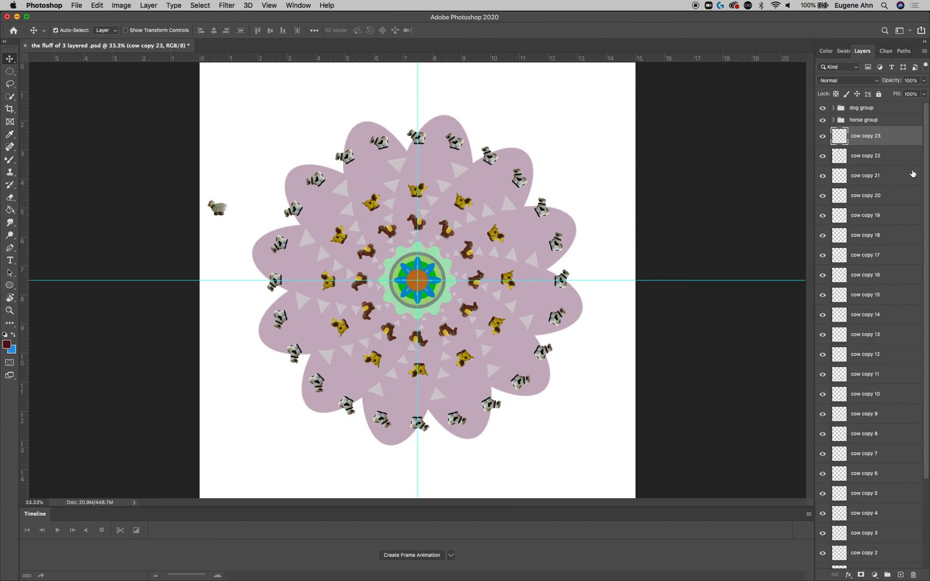
# - Select all cow layers from cow copy 23 down to the original cow and group them
pyautogui.scroll(-1, 908, 441)
pyautogui.scroll(-3, 887, 509)
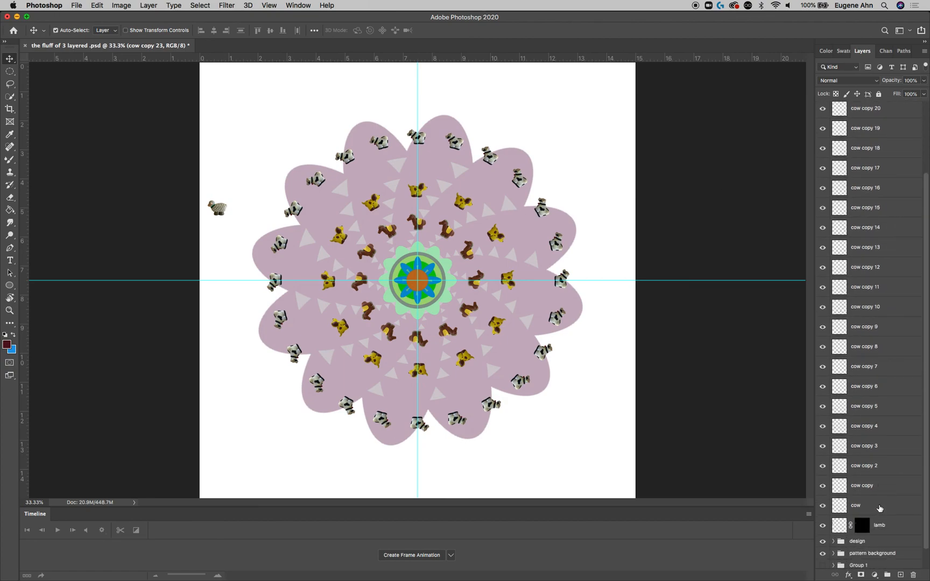
pyautogui.keyDown('shift'); pyautogui.click(880, 508); pyautogui.keyUp('shift')
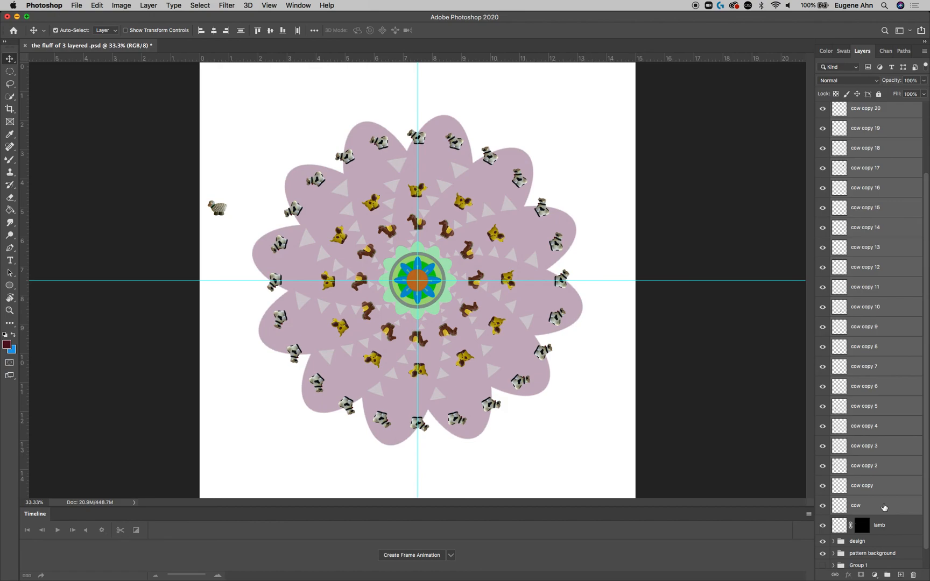
pyautogui.press('super+g')
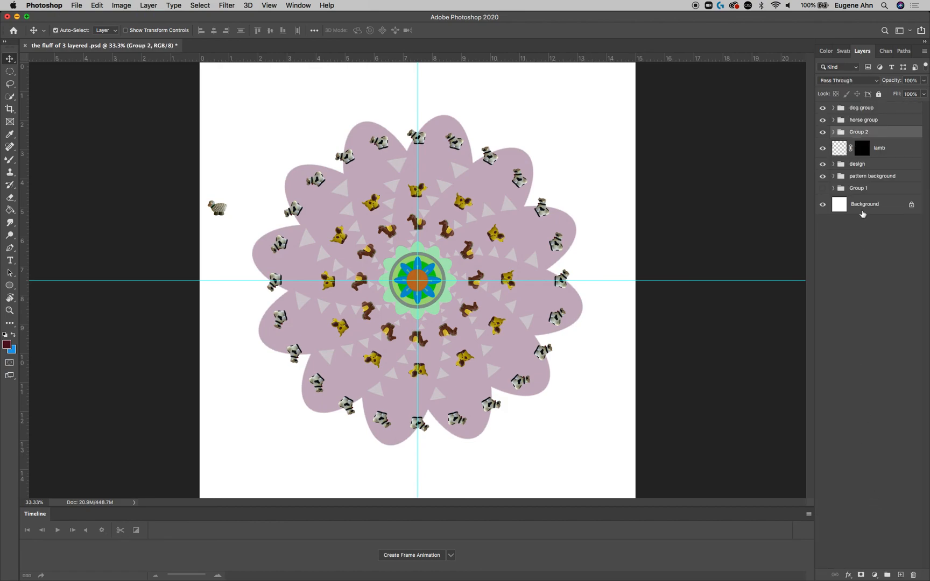
# - Rename the new group "cows" and hide the lamb layer
pyautogui.doubleClick(860, 132)
pyautogui.write('cows')
pyautogui.press('Return')
pyautogui.click(822, 149)
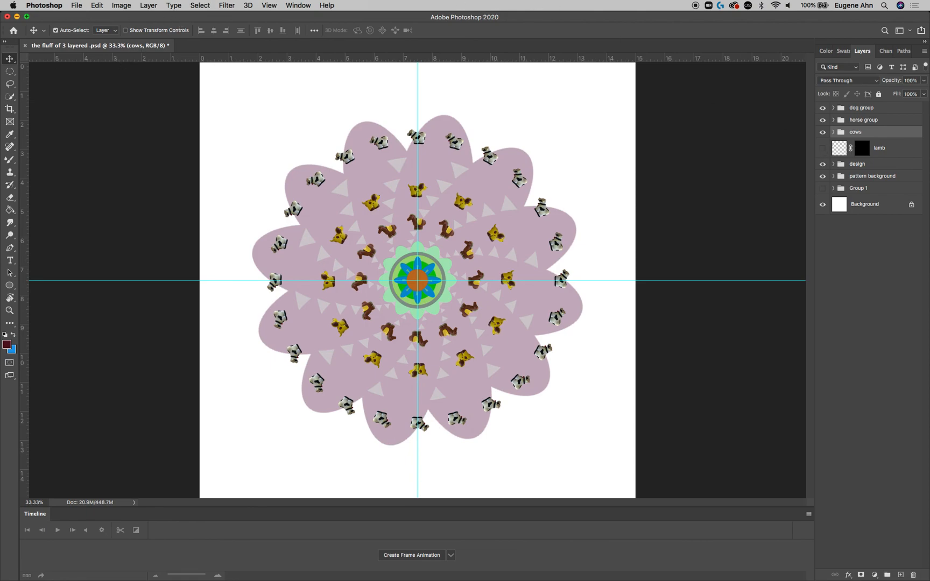
pyautogui.press('super+Tab')
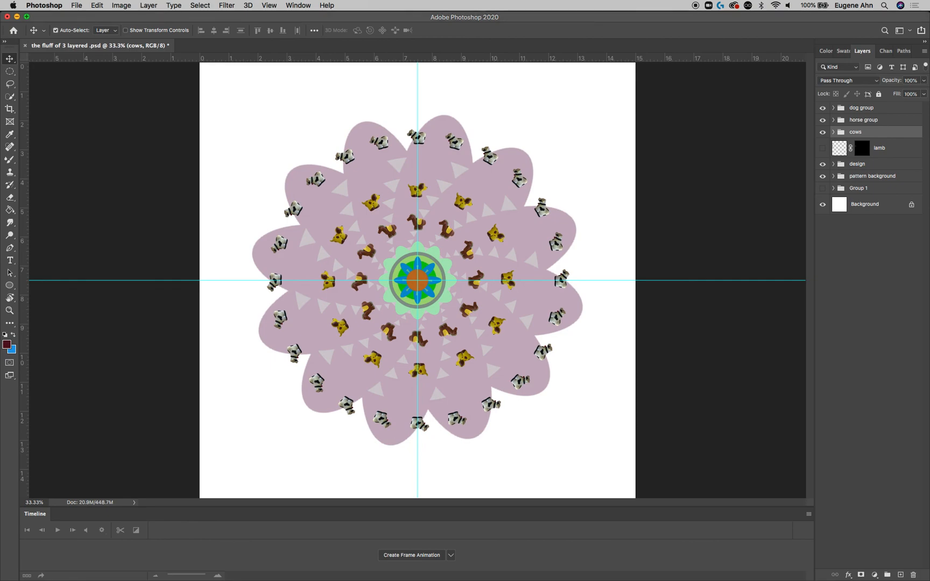